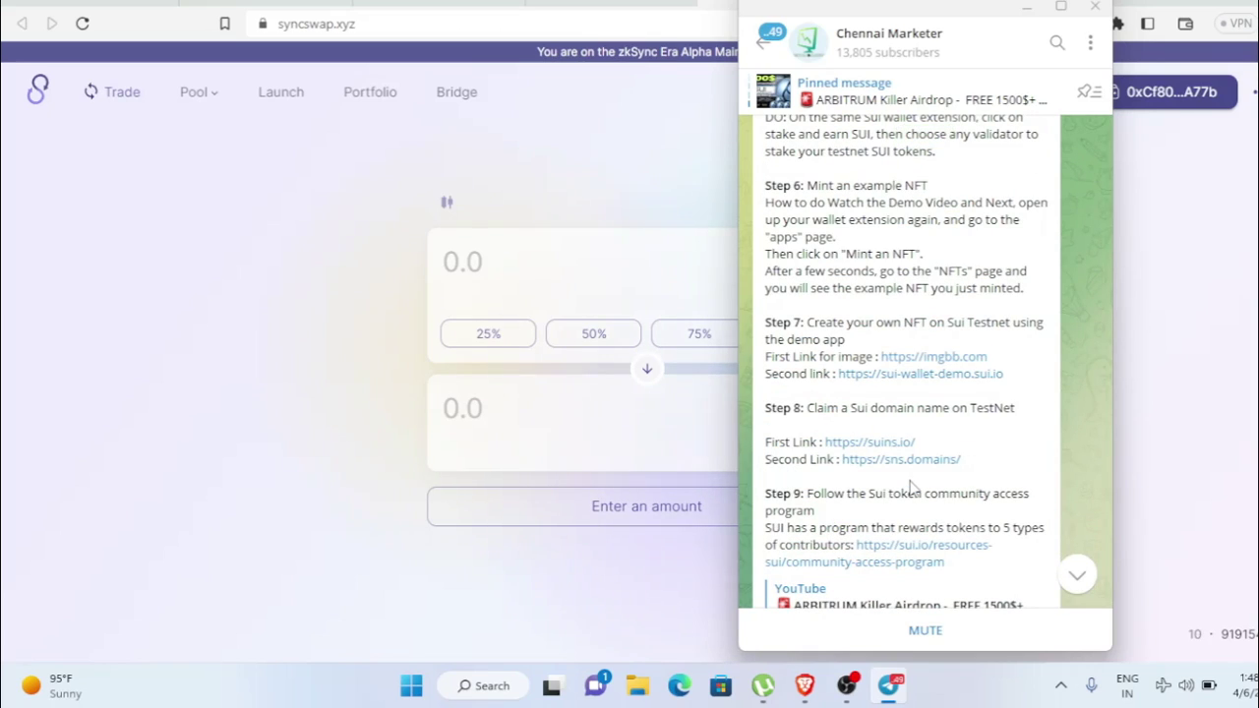
Look through the airdrop posts in the Chennai Marketer Telegram channel and return to the SyncSwap page.
scroll(901, 351, "up", 5)
scroll(930, 325, "down", 3)
scroll(930, 321, "down", 10)
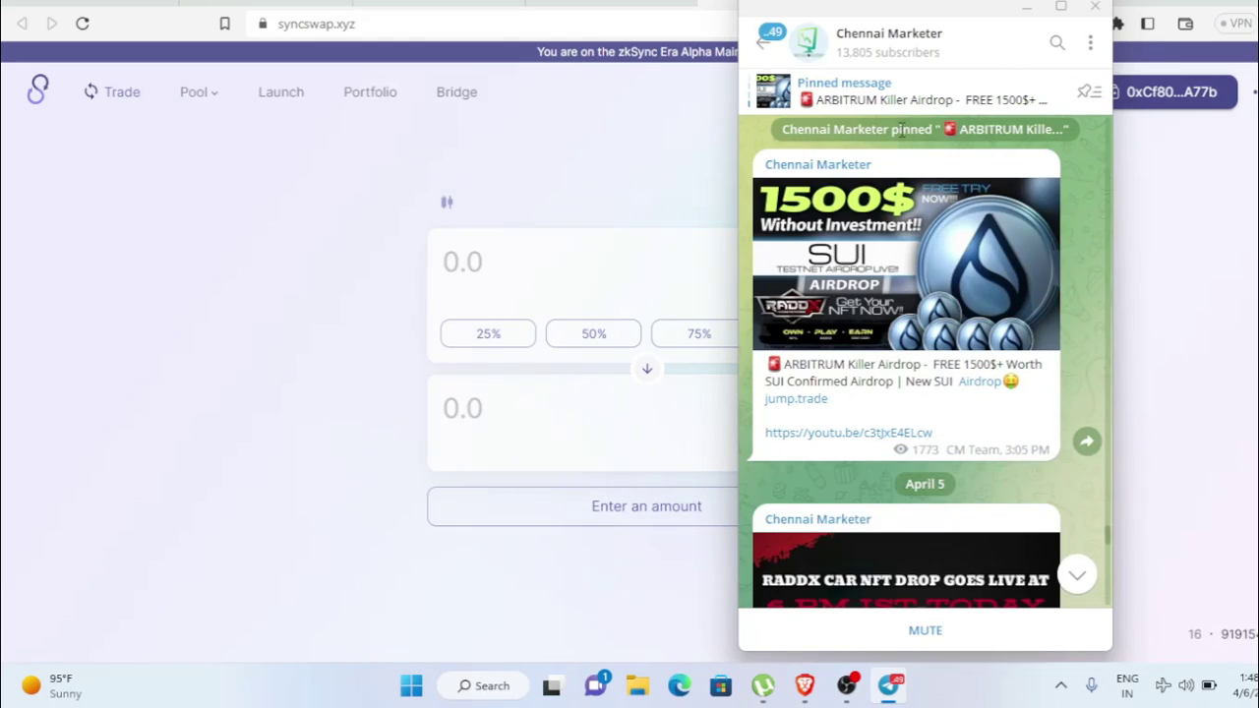
scroll(1089, 233, "up", 1)
scroll(1090, 233, "down", 12)
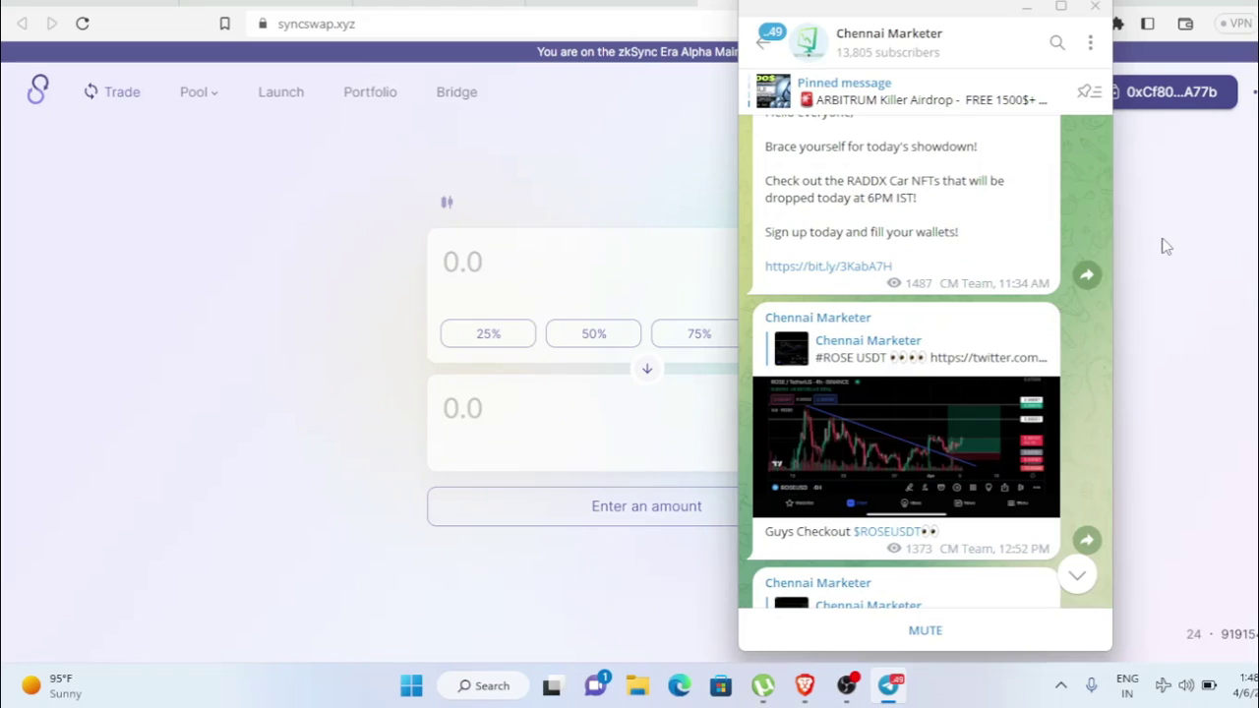
left_click(1165, 246)
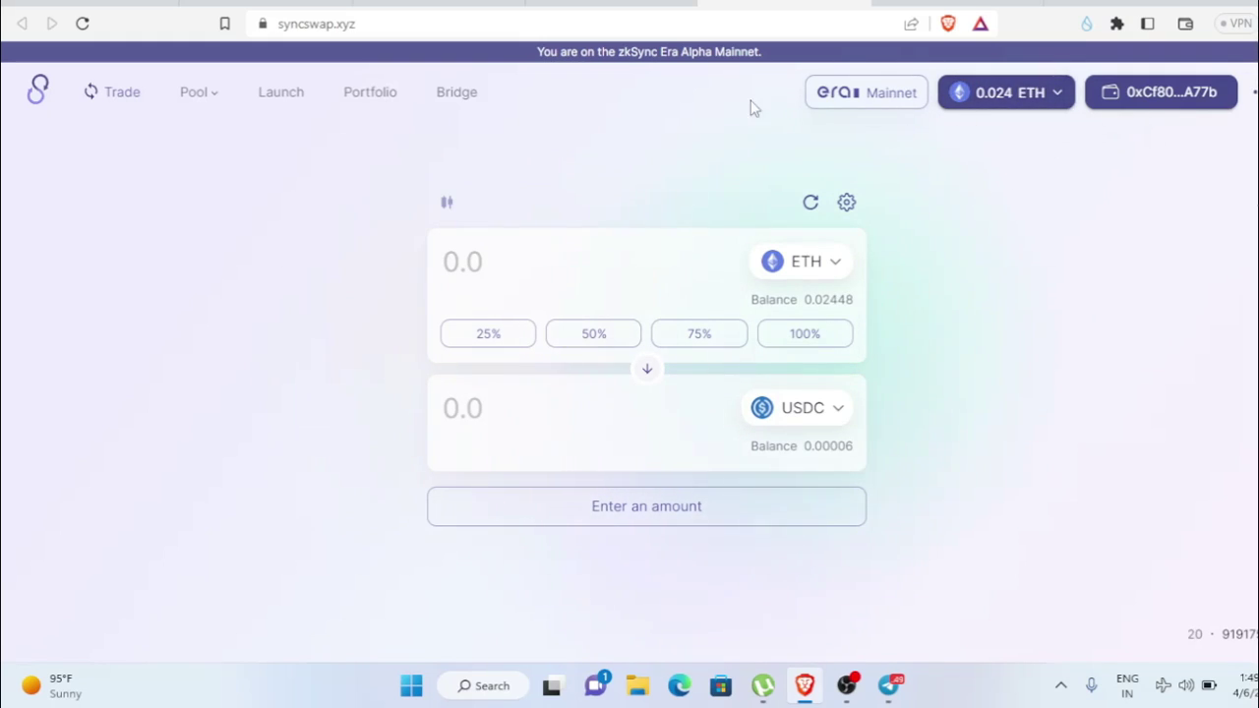
View the latest videos on the Chennai Marketer YouTube channel and return to the SyncSwap page.
left_click(118, 5)
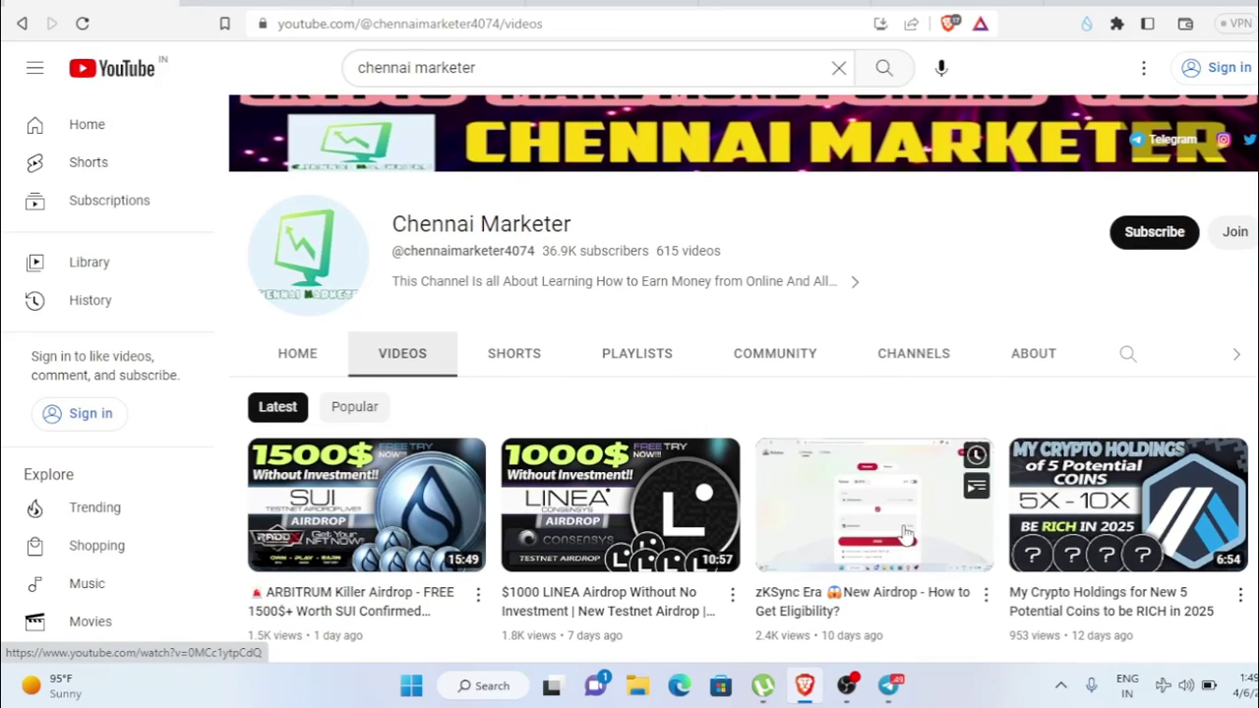
mouse_move(808, 529)
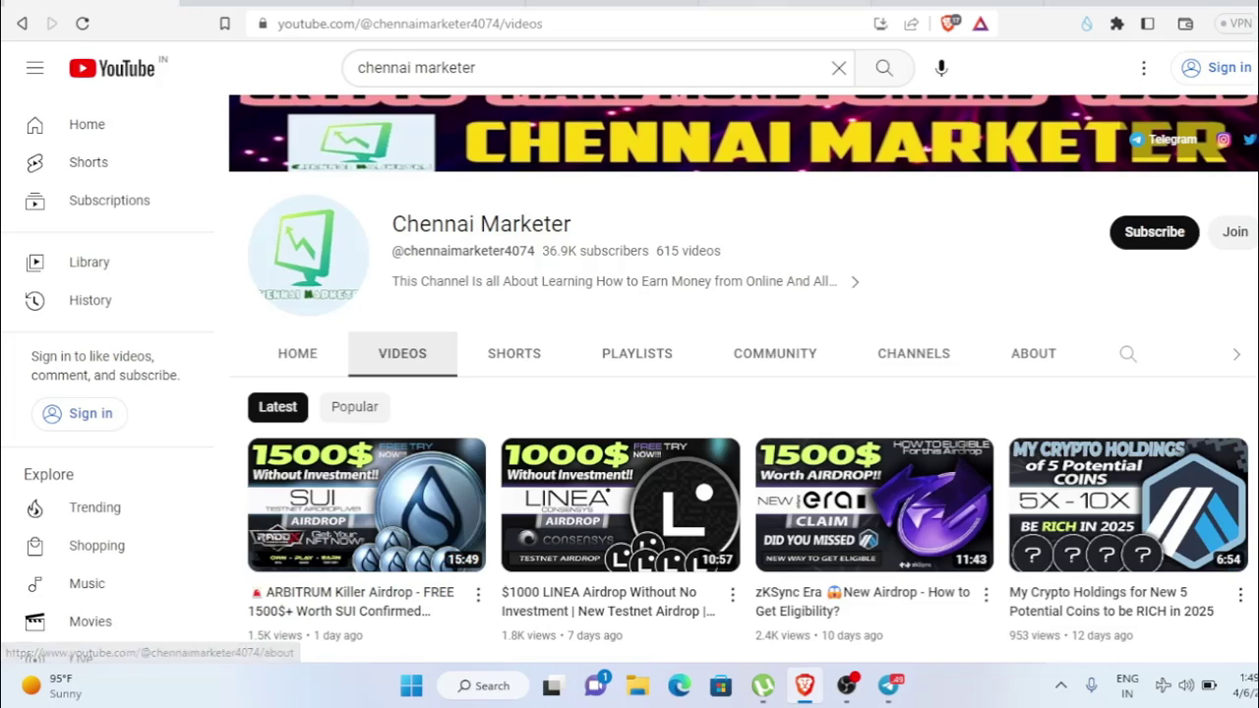
key("ctrl+Tab")
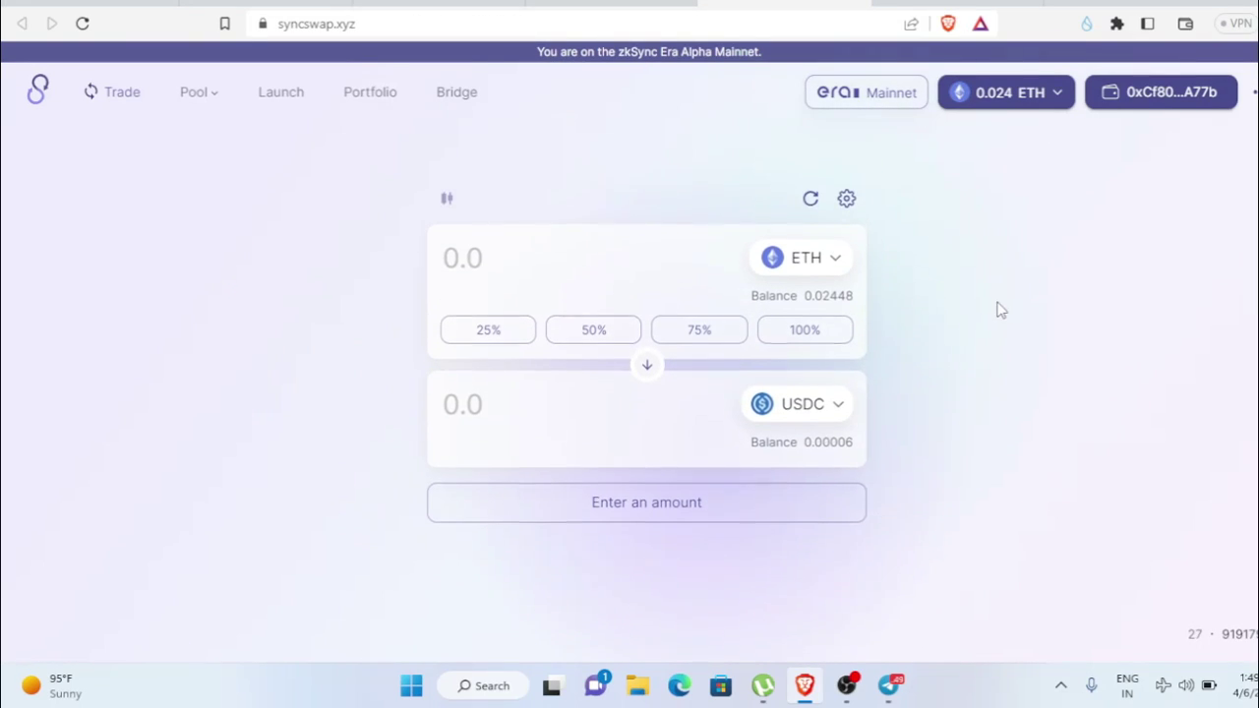
Read the token swap requirement in the Era Pioneer Campaign article on Mirror and return to SyncSwap.
left_click(532, 3)
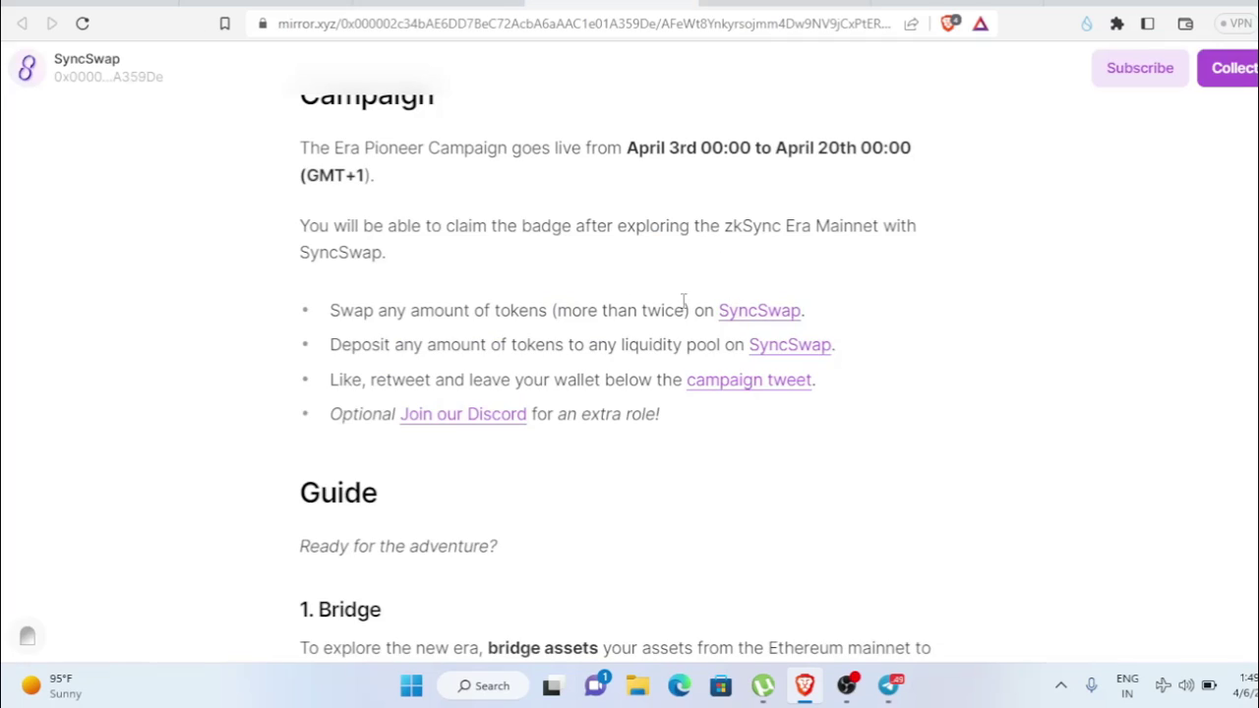
left_click_drag(331, 317, 701, 312)
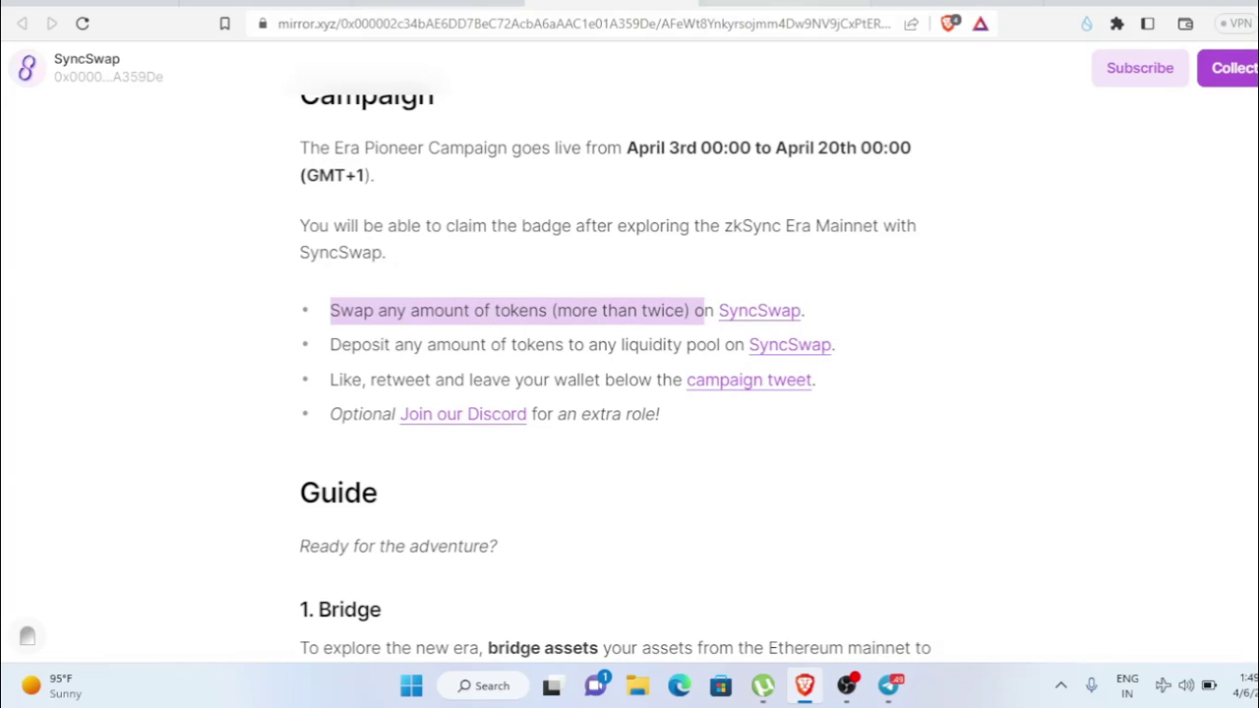
left_click(762, 4)
Request a swap of 25% of the ETH balance for USDC.
scroll(759, 352, "down", 1)
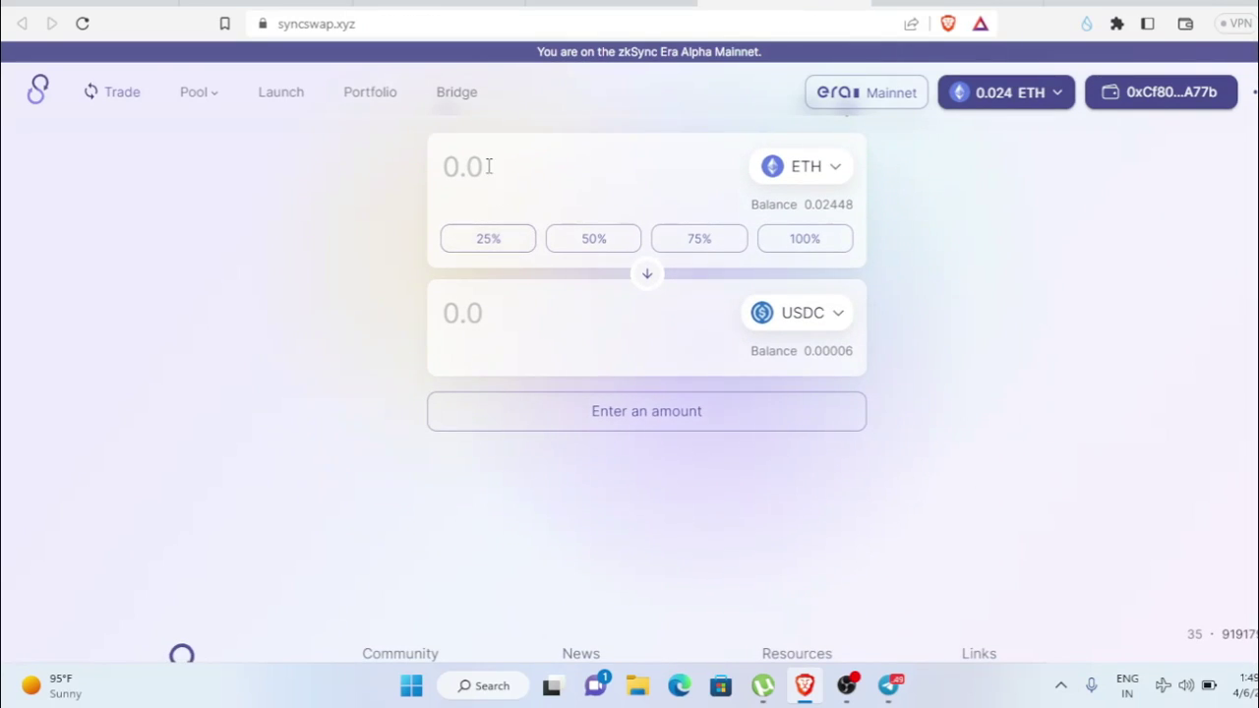
left_click(496, 244)
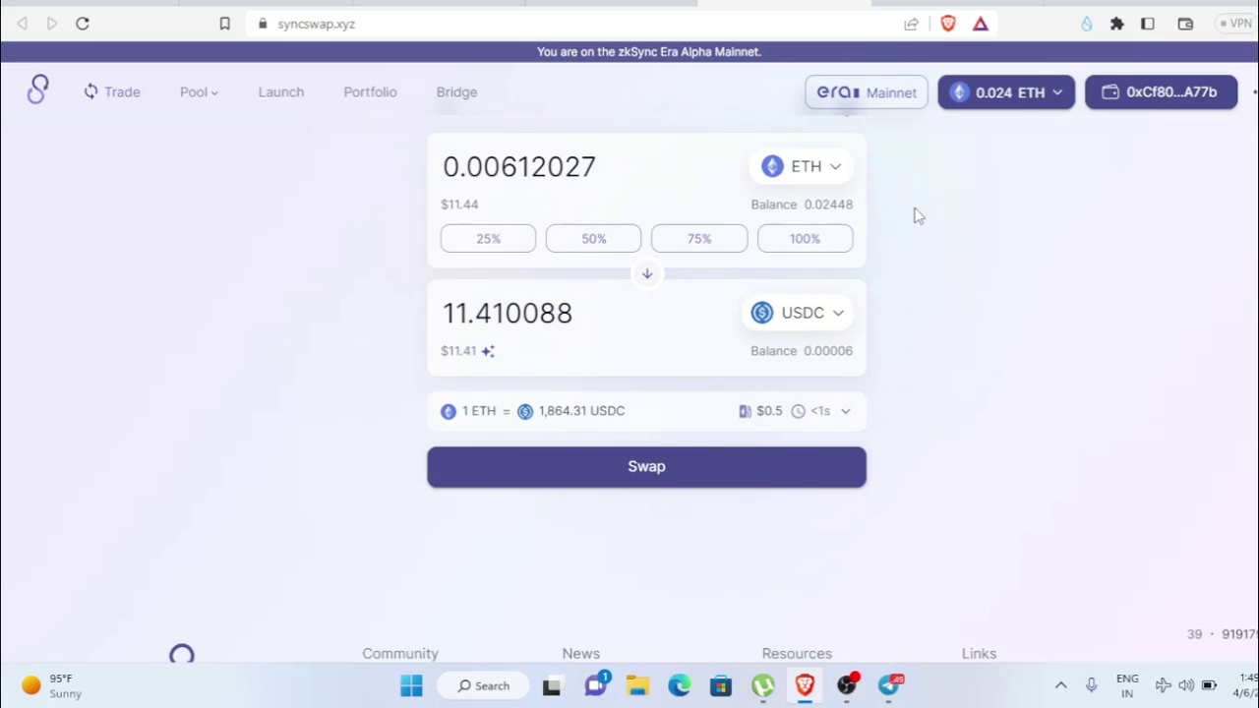
scroll(663, 372, "down", 1)
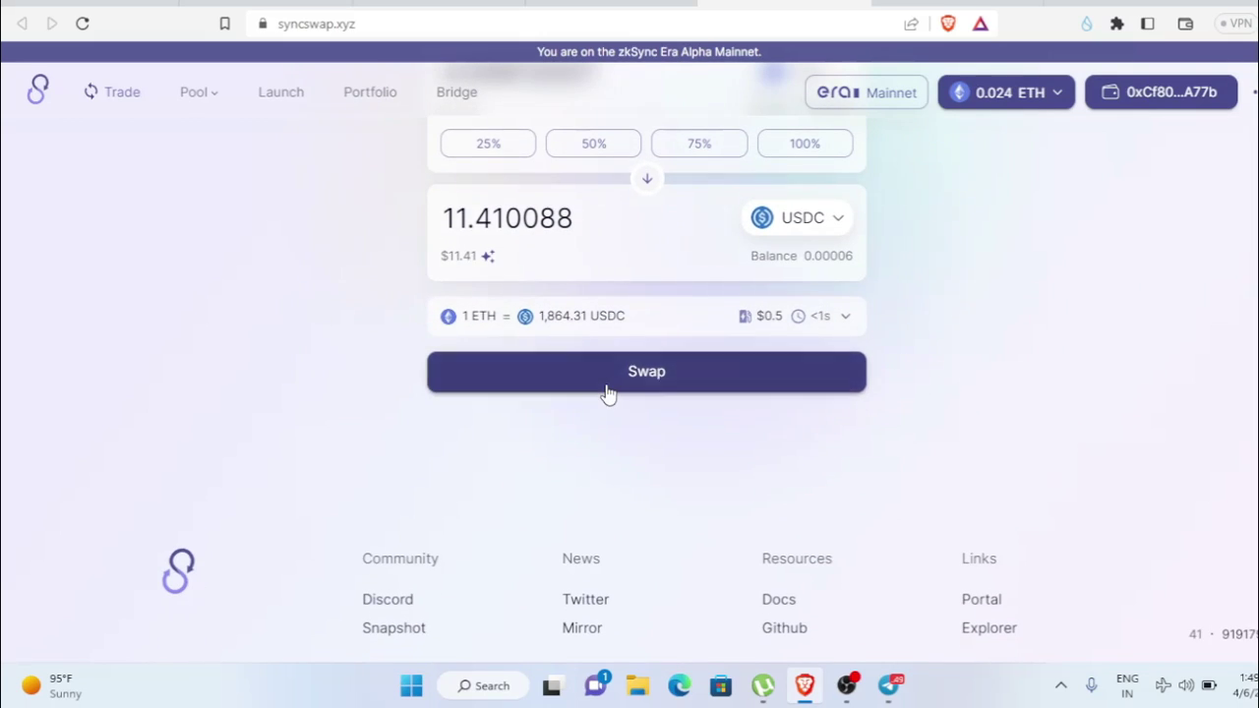
scroll(607, 393, "up", 1)
left_click(616, 576)
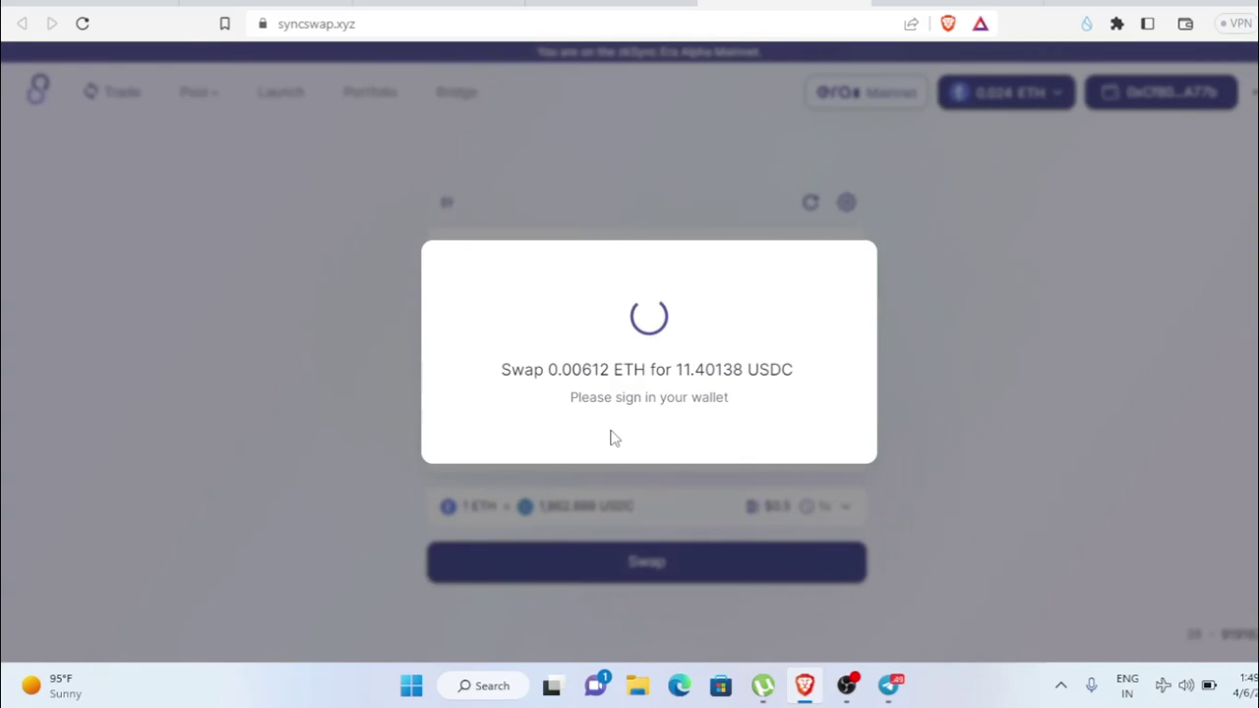
Check the swap's estimated gas fee in MetaMask, confirm the transaction and dismiss the SyncSwap result dialog.
scroll(1217, 333, "down", 1)
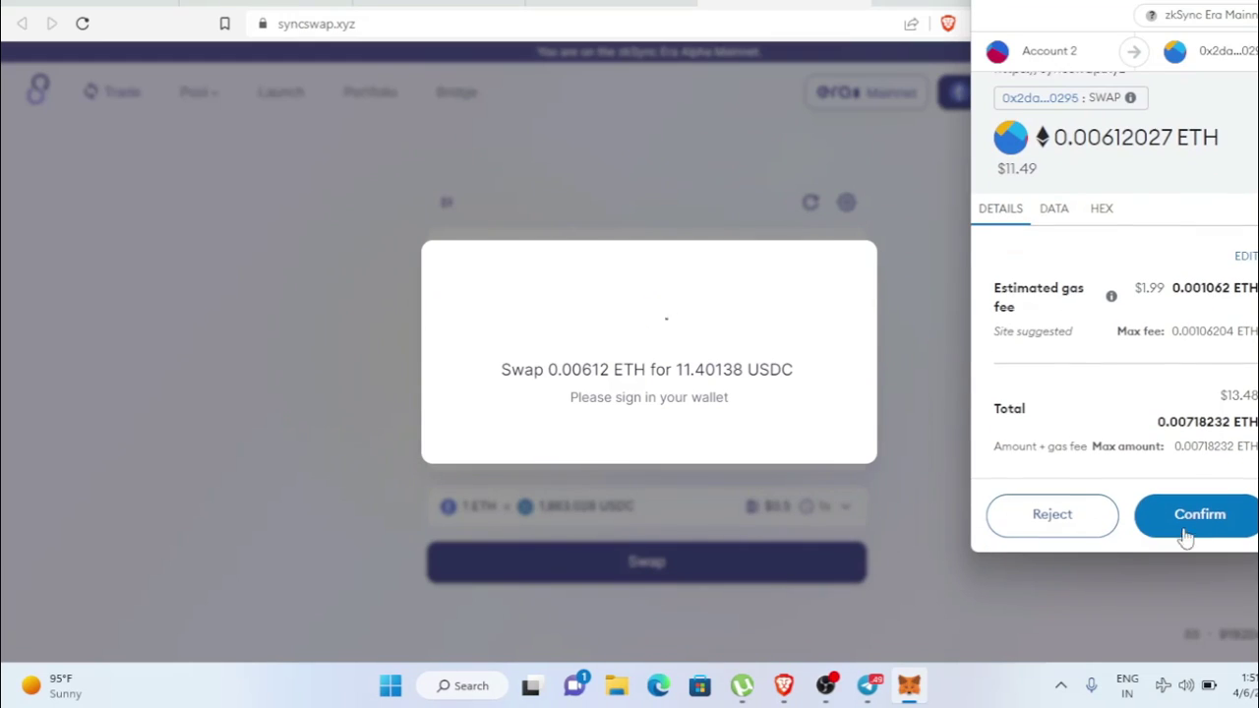
double_click(1146, 290)
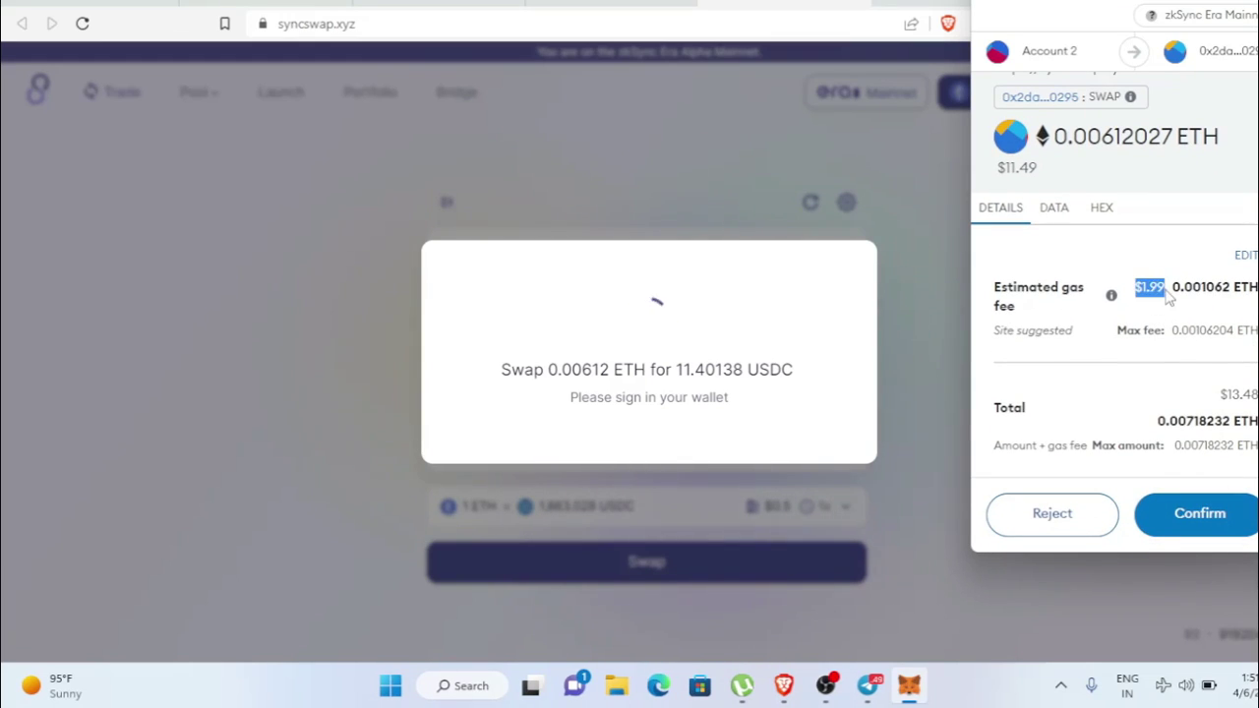
left_click(1220, 528)
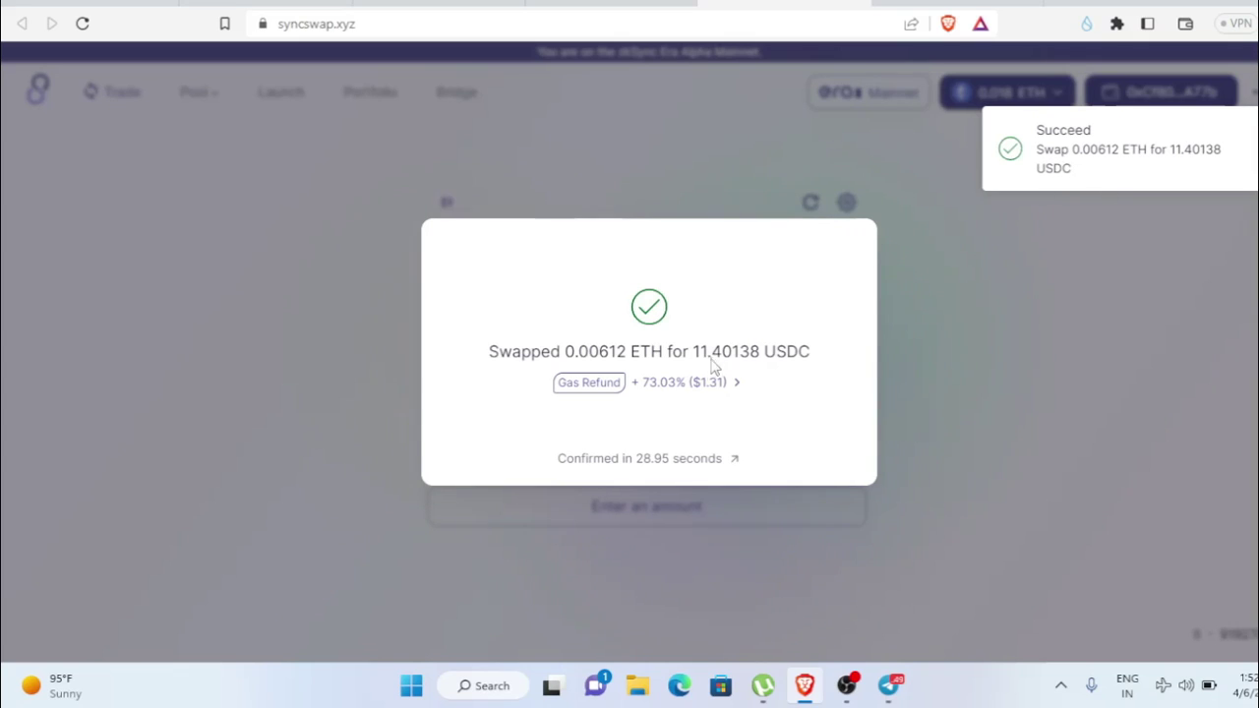
mouse_move(596, 392)
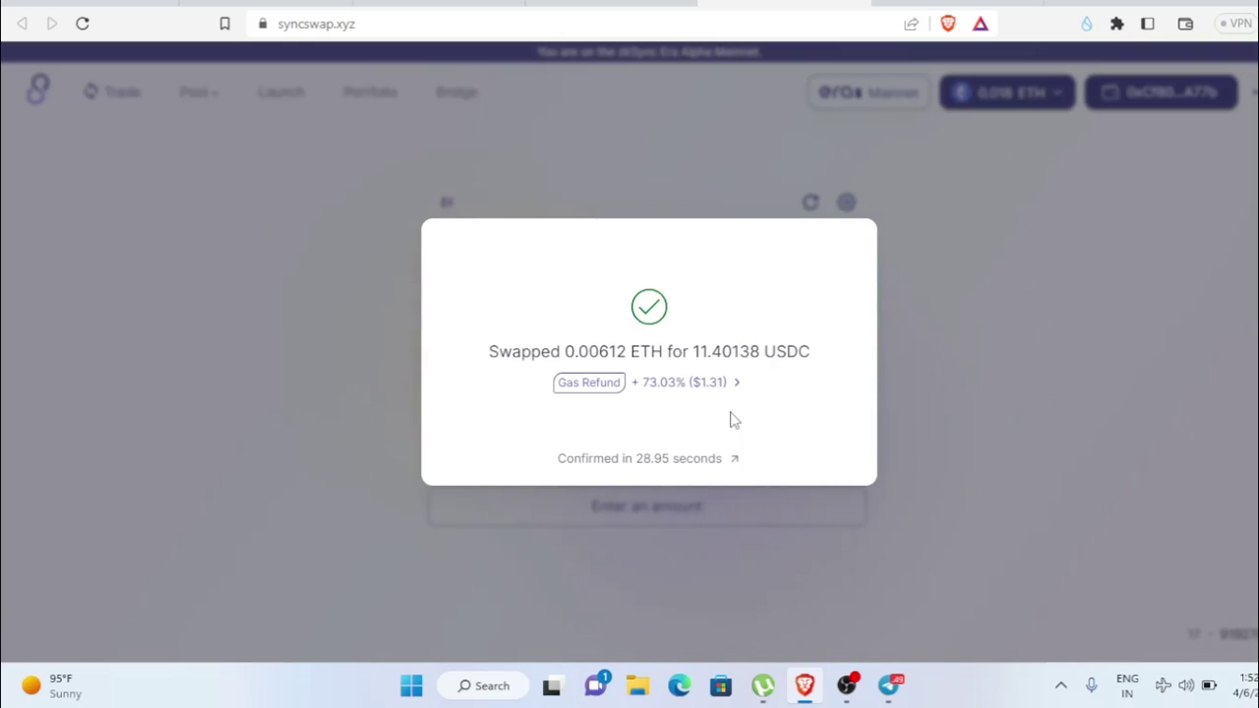
left_click(922, 330)
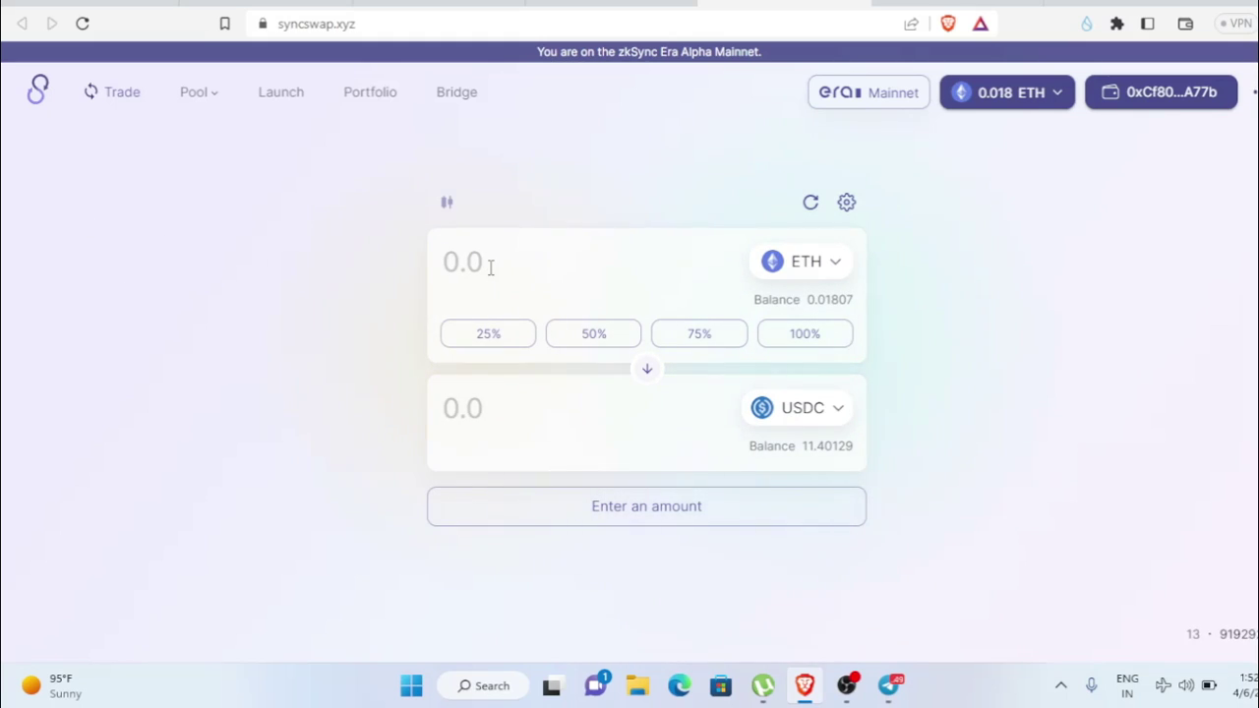
Try to swap 0.001 ETH for USDC, checking the gas fee and rejecting the request in the wallet.
left_click(513, 336)
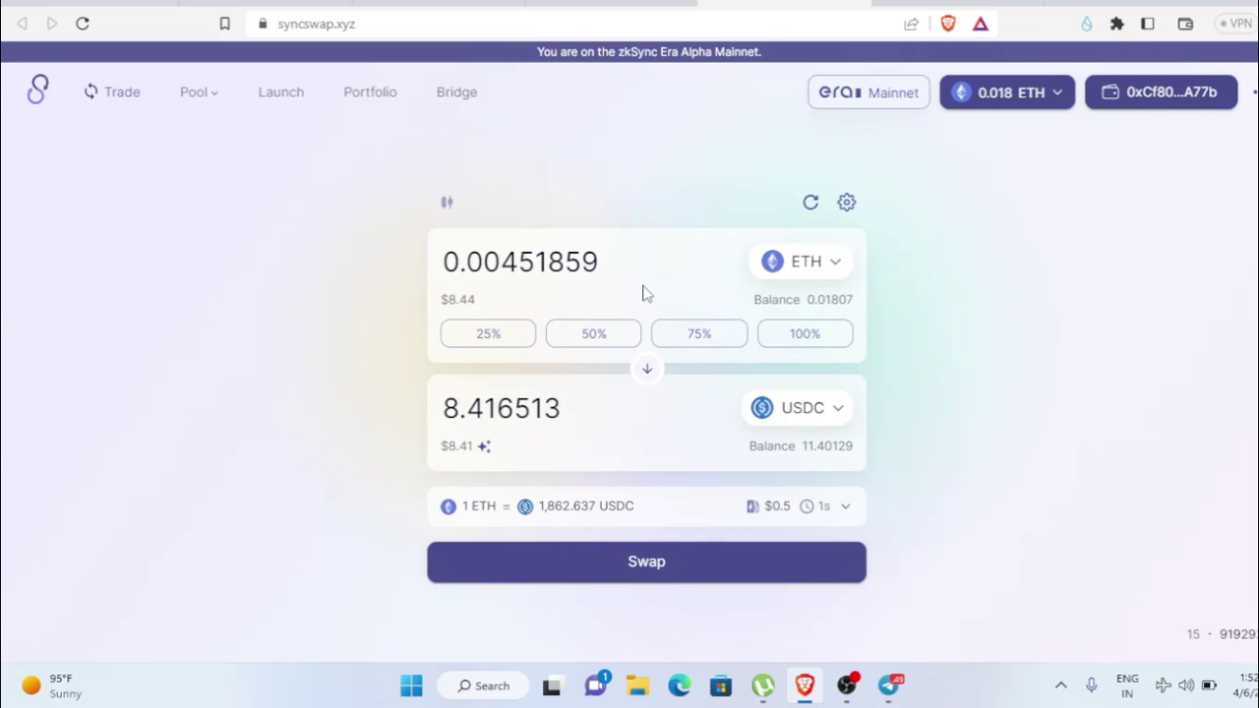
left_click_drag(604, 256, 513, 258)
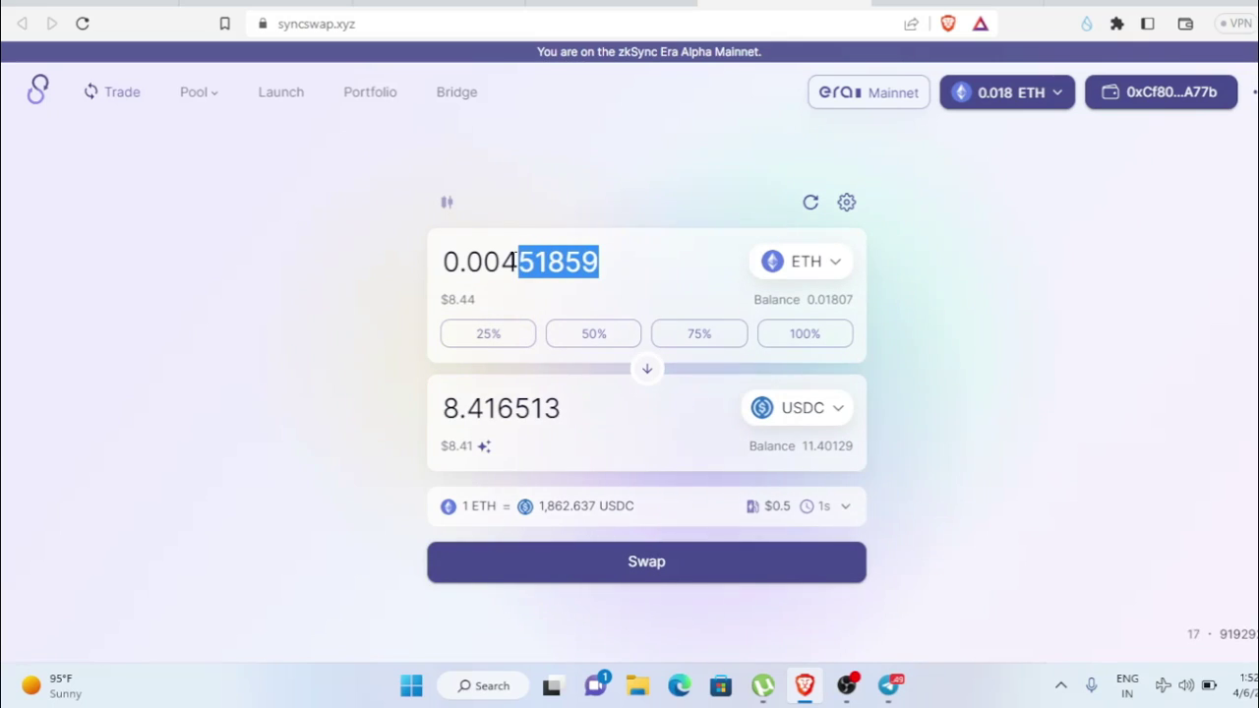
left_click_drag(609, 269, 505, 275)
type("1")
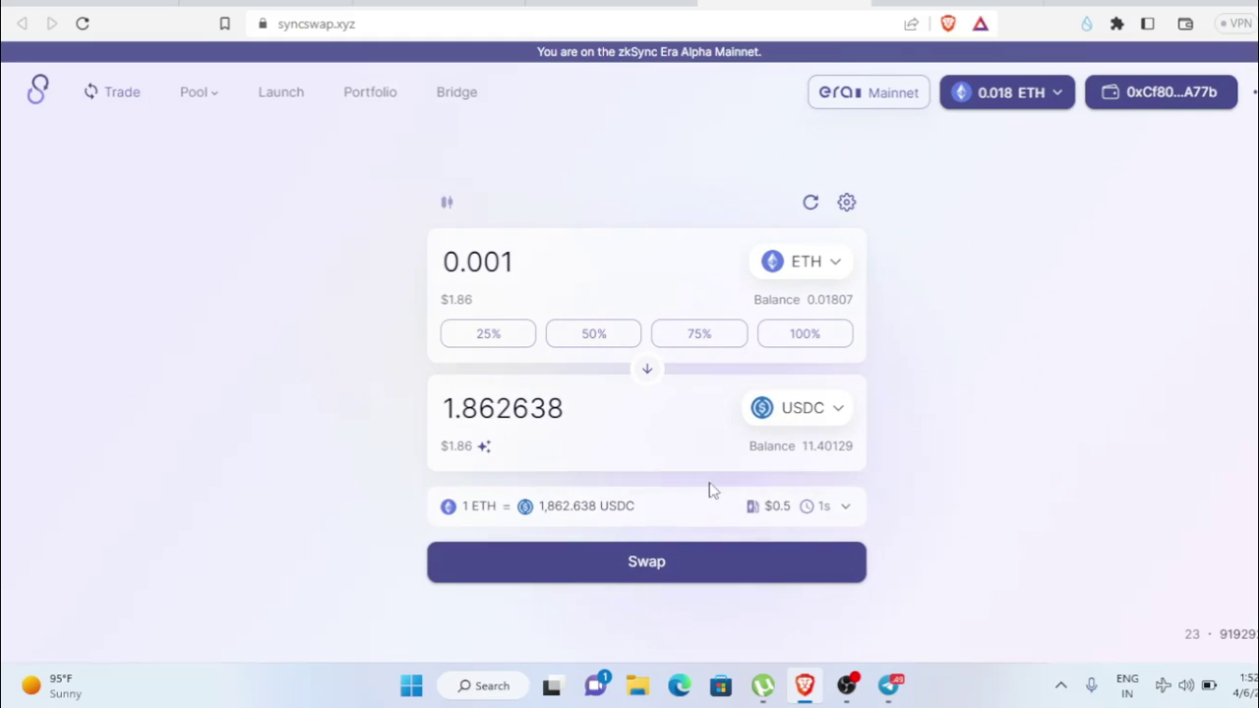
left_click(725, 569)
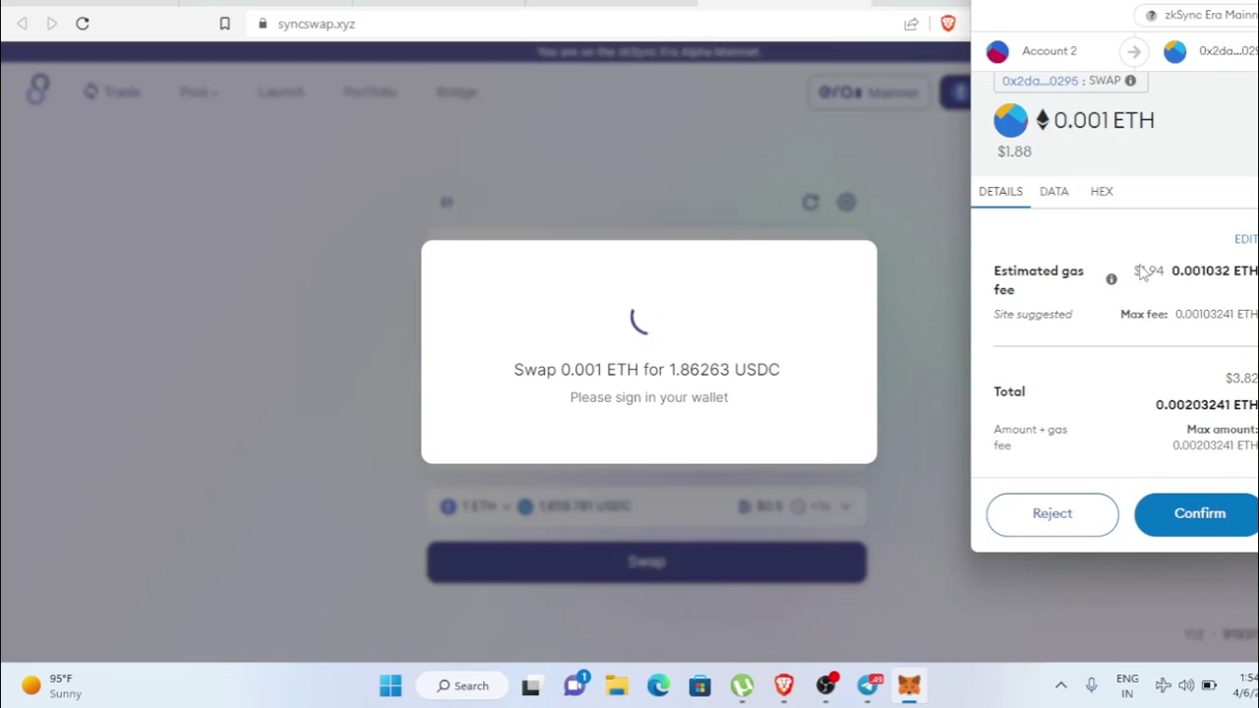
left_click_drag(1140, 269, 1165, 281)
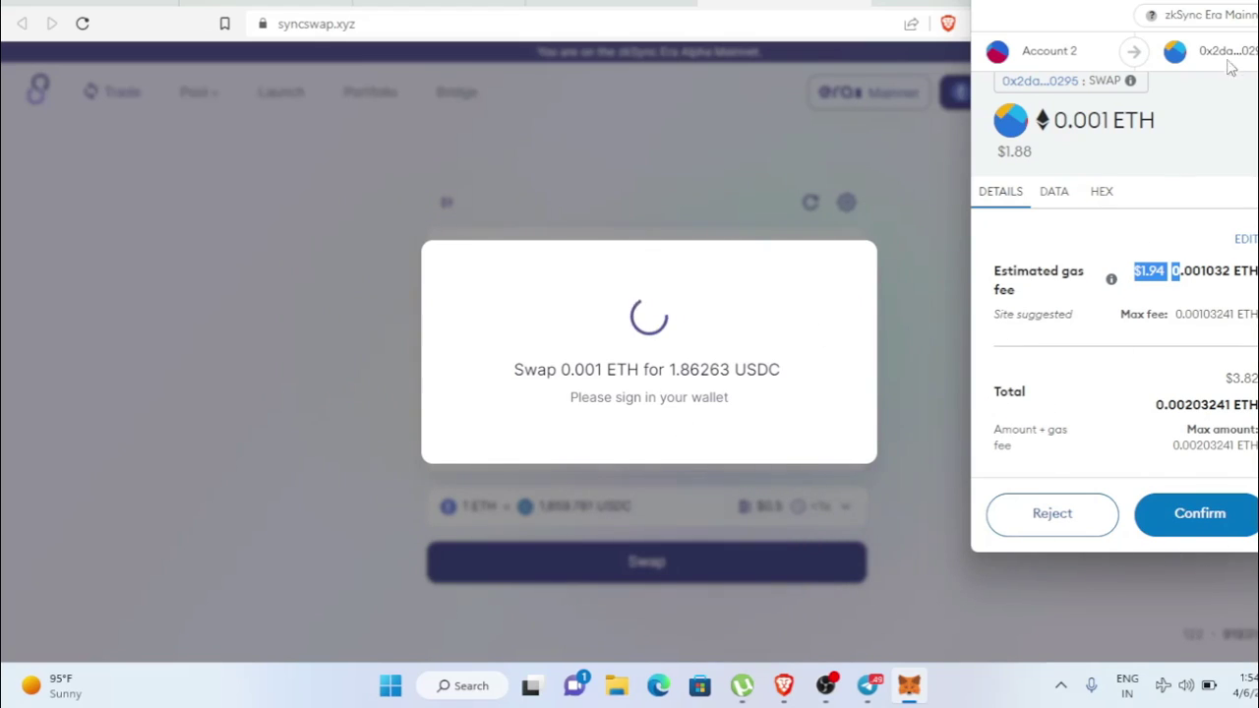
key("alt+F4")
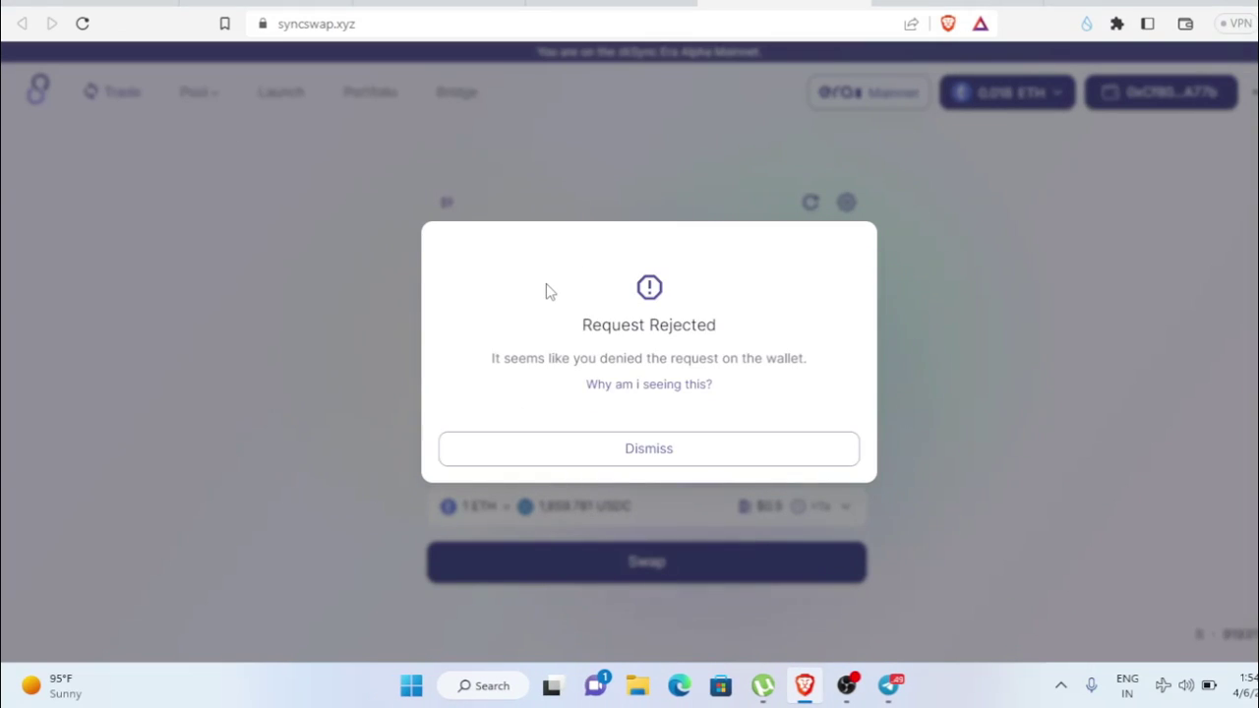
left_click(744, 444)
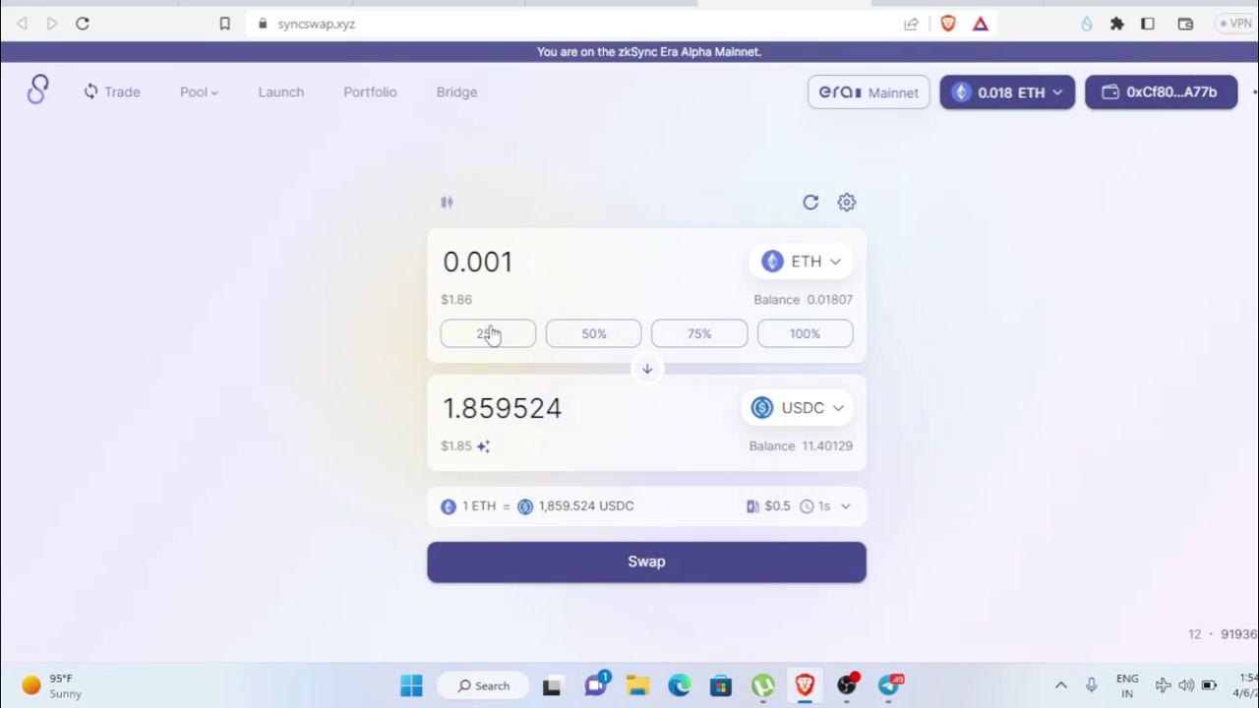
Start a new liquidity position from the Pools page and enter the Classic Pool for USDC and ETH.
left_click(195, 93)
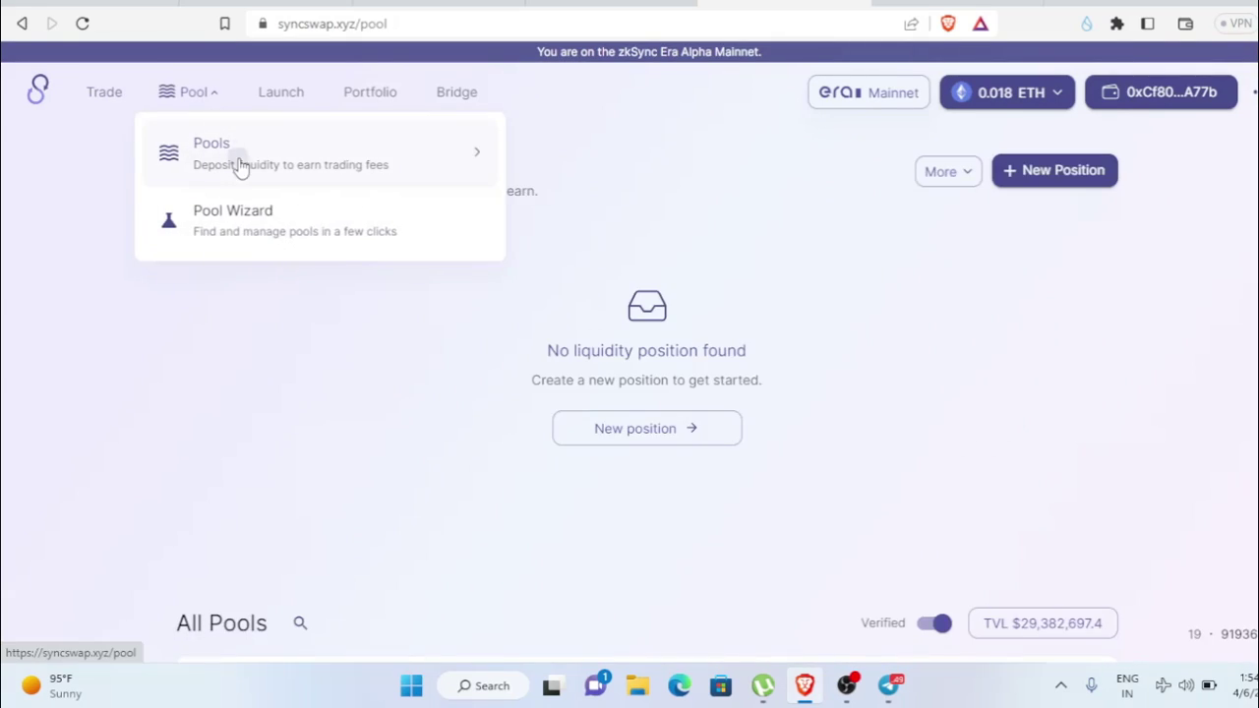
left_click(238, 162)
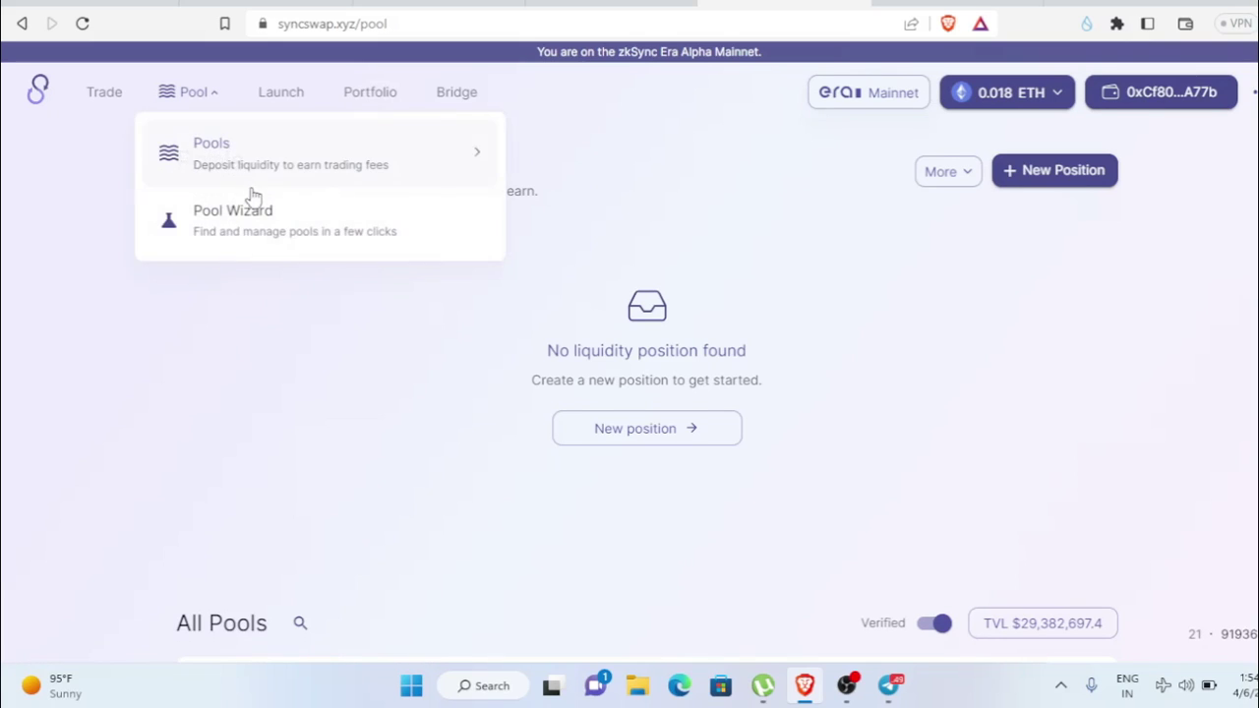
left_click(644, 430)
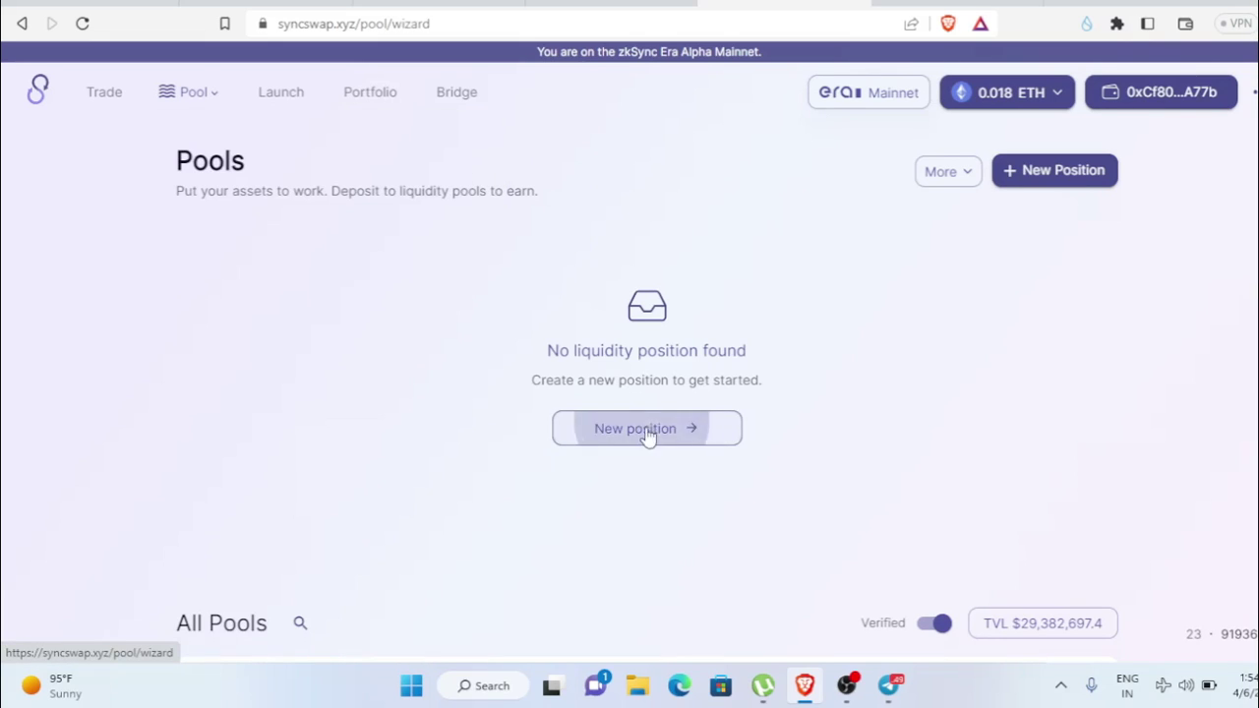
left_click(580, 419)
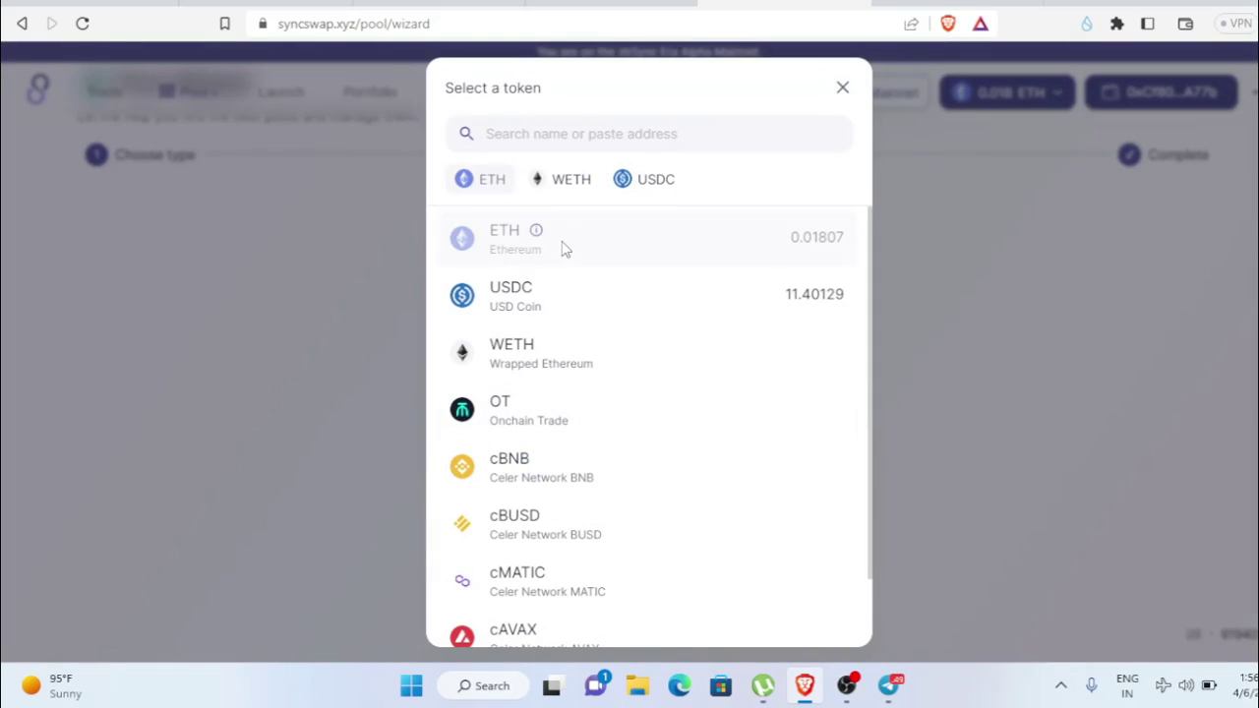
left_click(1088, 265)
left_click(699, 549)
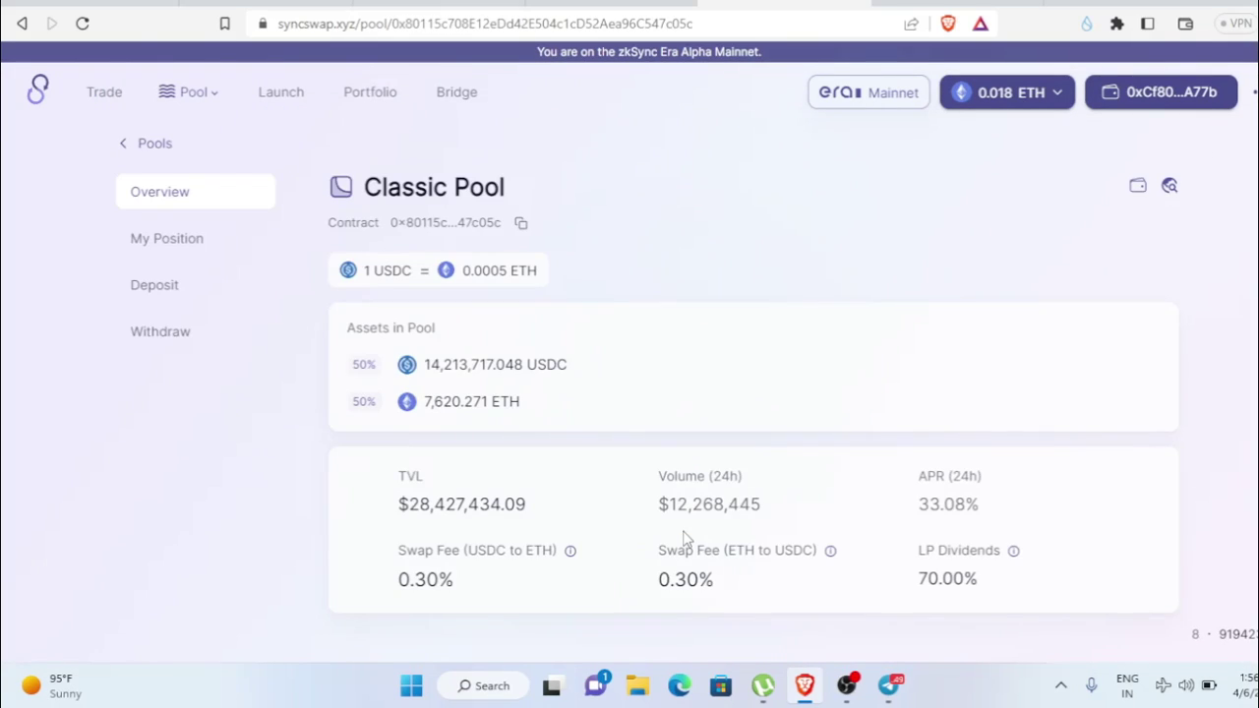
scroll(667, 539, "down", 2)
scroll(666, 540, "up", 2)
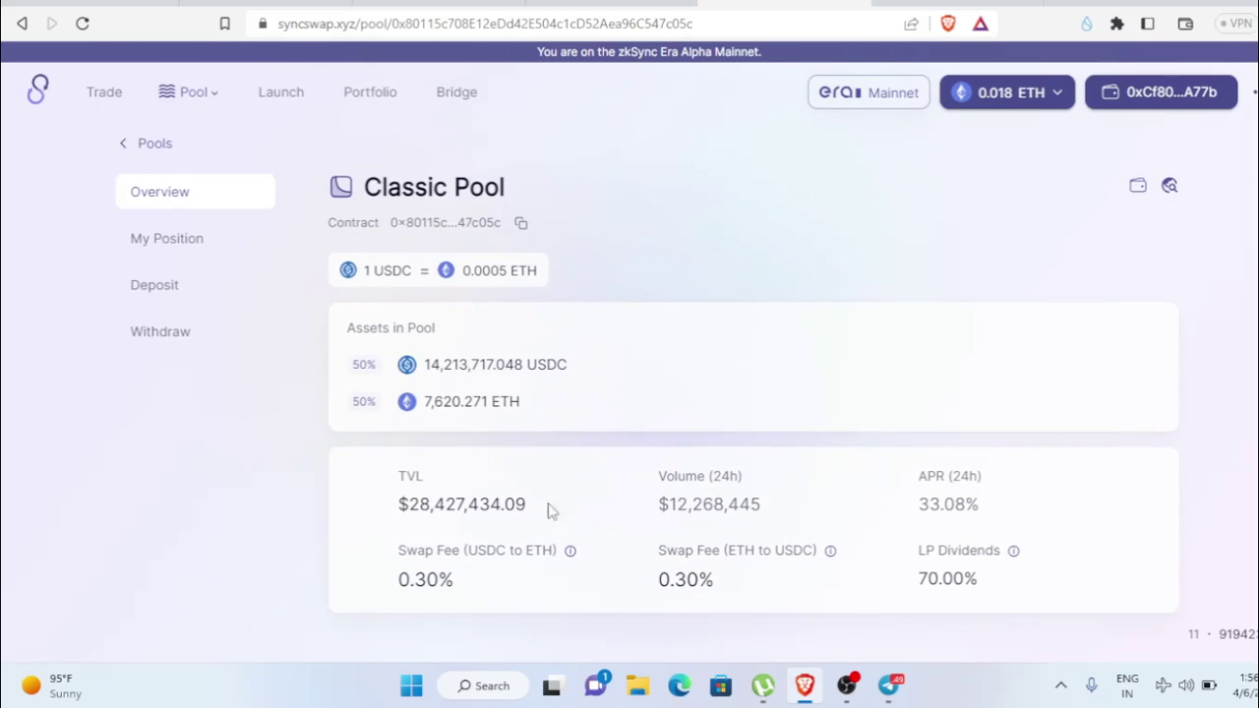
Set the pool deposit to 3 USDC with tokens added in balanced proportion with ETH.
left_click(192, 297)
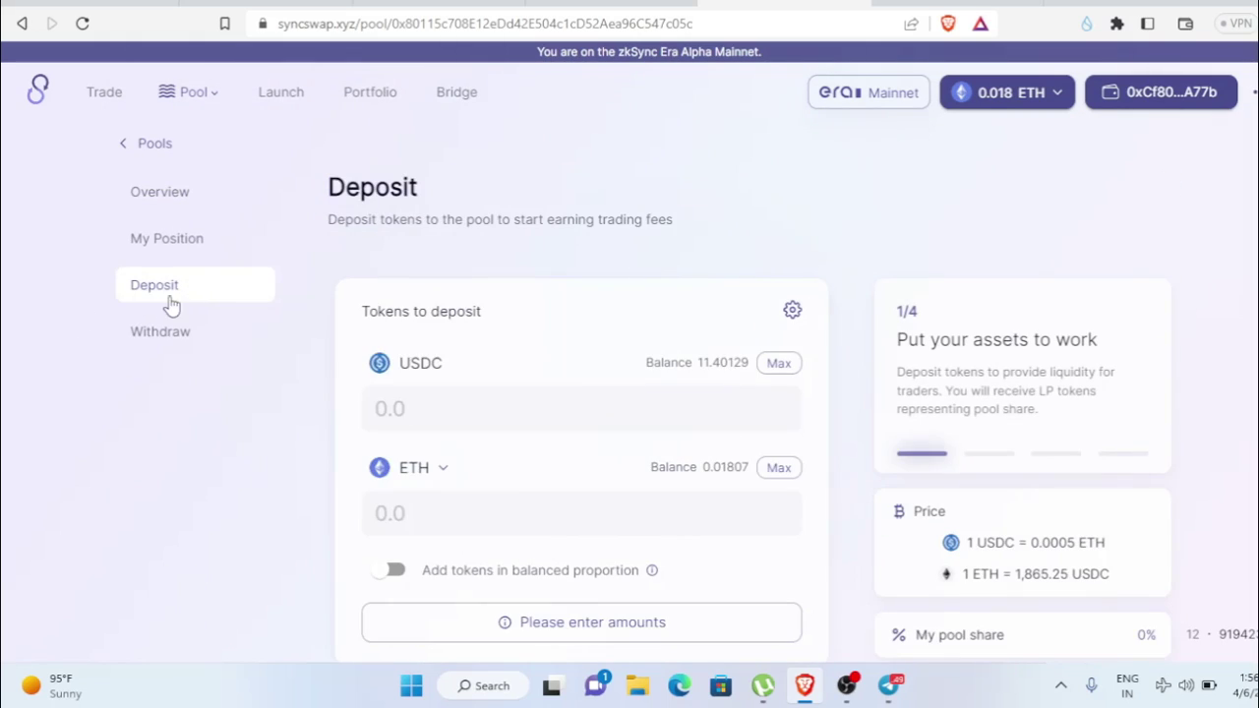
scroll(197, 303, "down", 2)
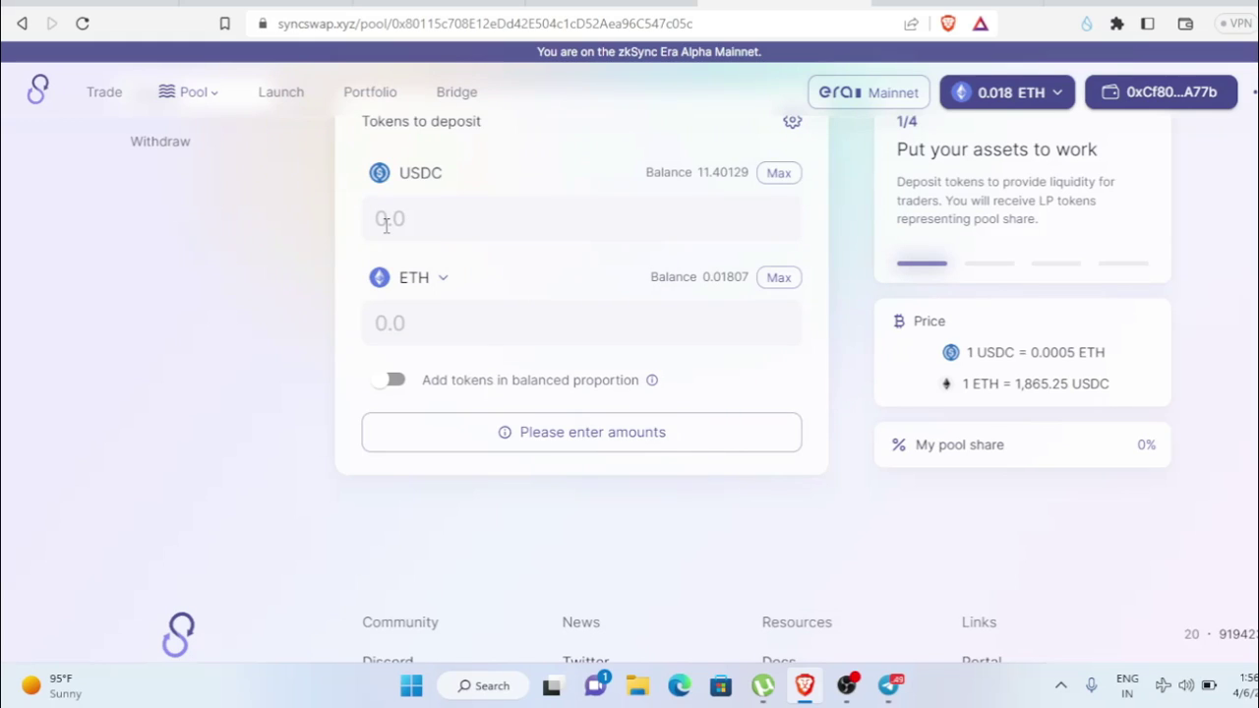
type("2")
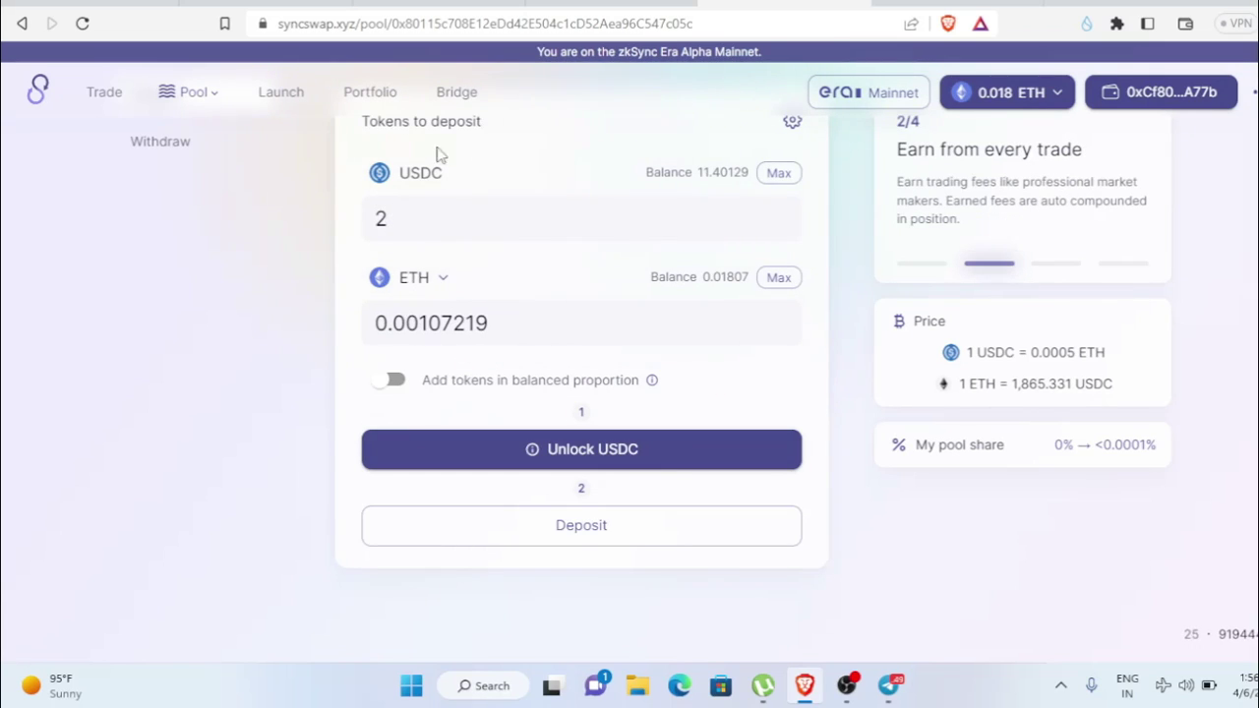
left_click(394, 387)
left_click_drag(410, 219, 316, 225)
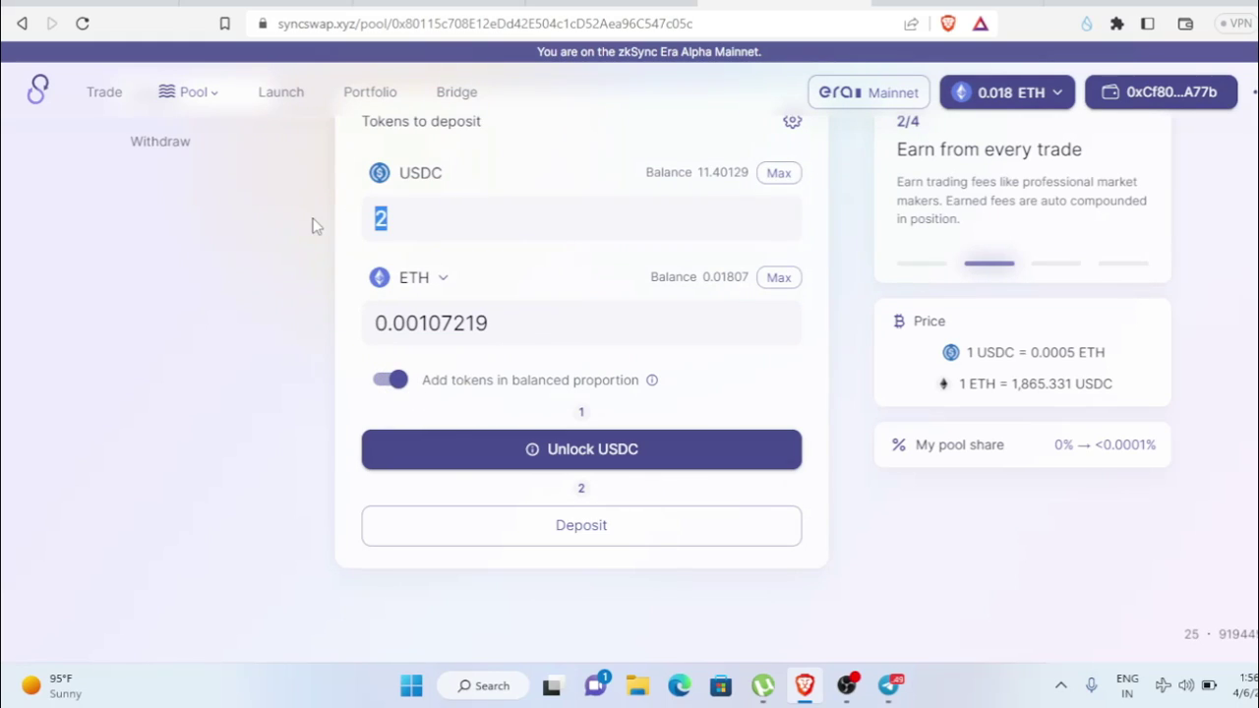
type("3")
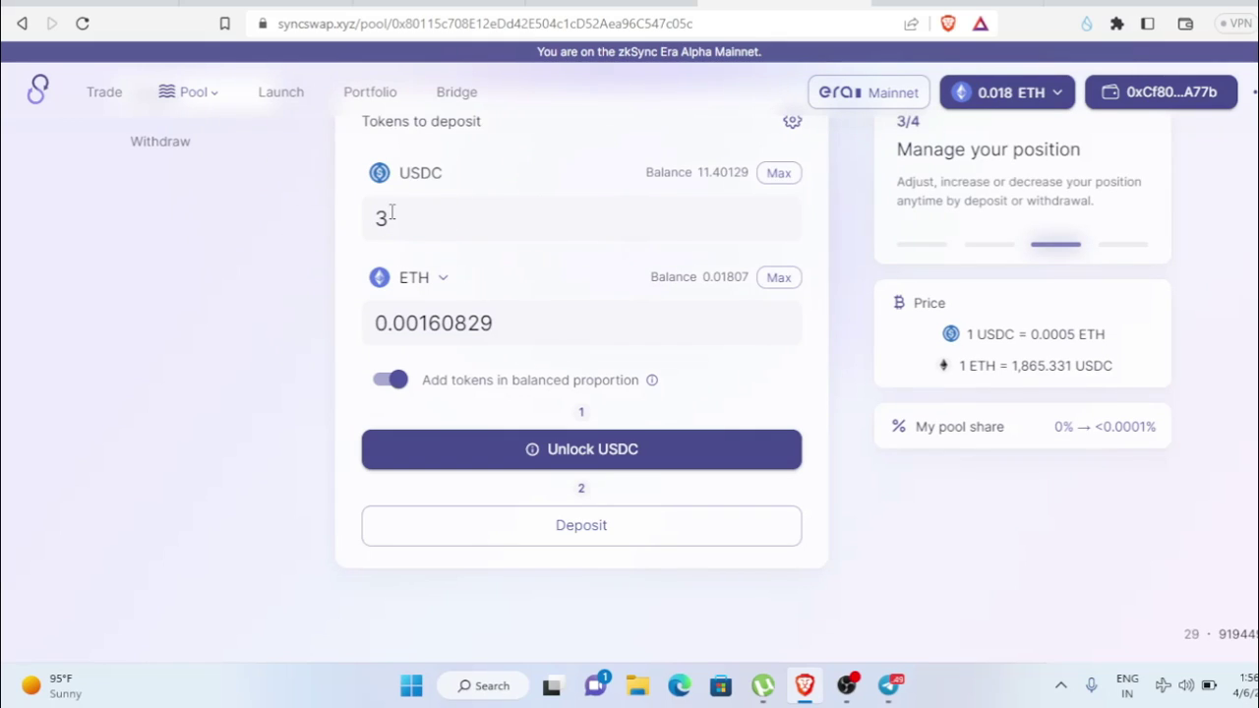
Set the pool deposit to 2 USDC and request unlocking of USDC for the deposit.
key("BackSpace")
type("2")
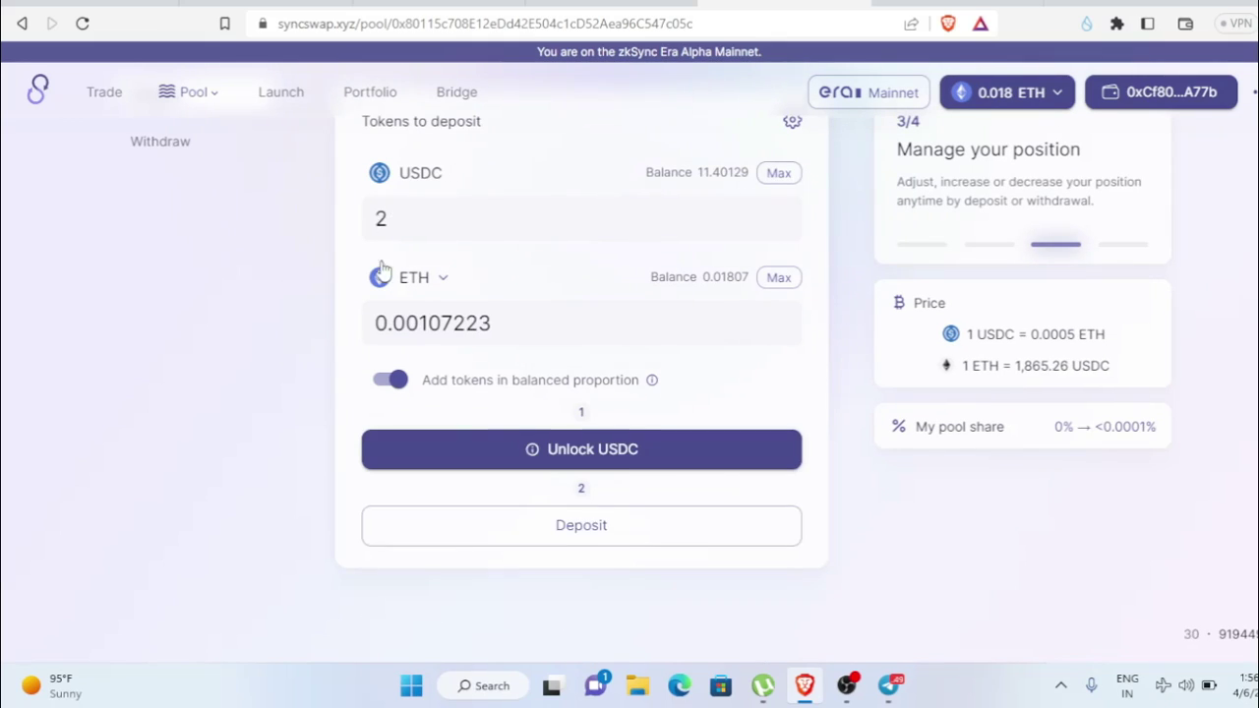
scroll(571, 382, "down", 2)
scroll(630, 403, "up", 1)
left_click(706, 366)
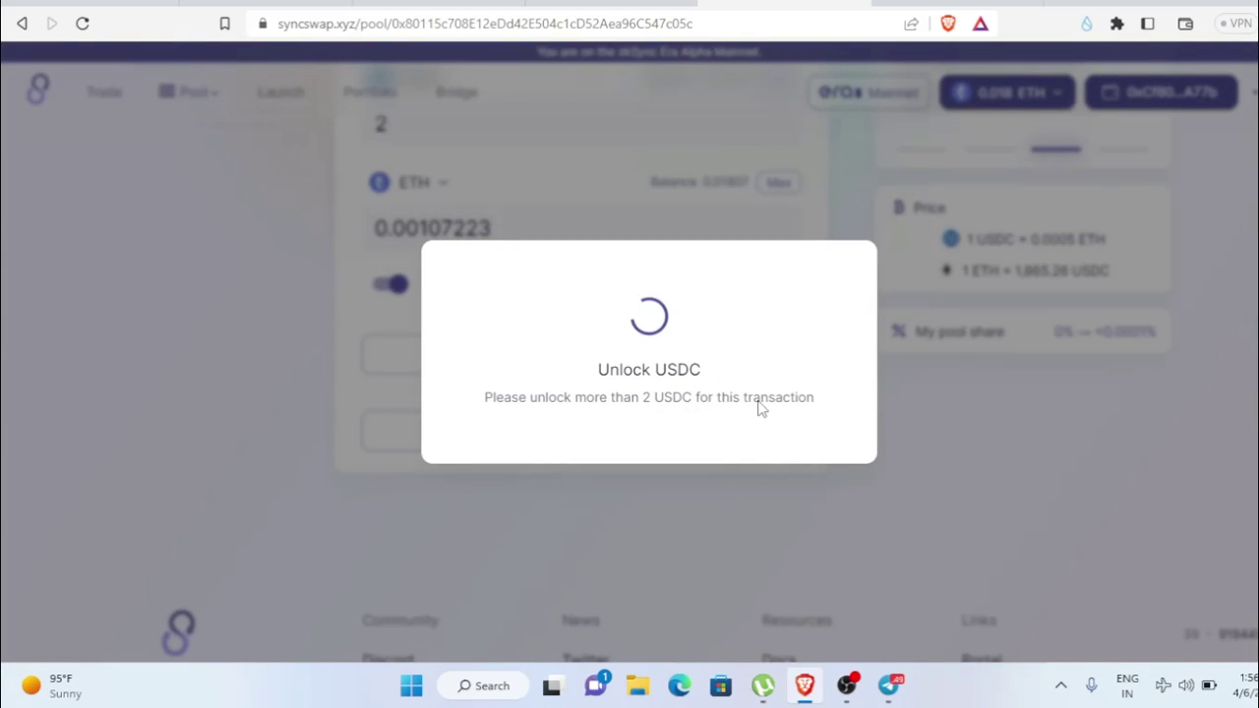
Approve the 11.401295 USDC spending cap in MetaMask and dismiss the unlock result dialog.
left_click(1174, 514)
scroll(1141, 452, "down", 1)
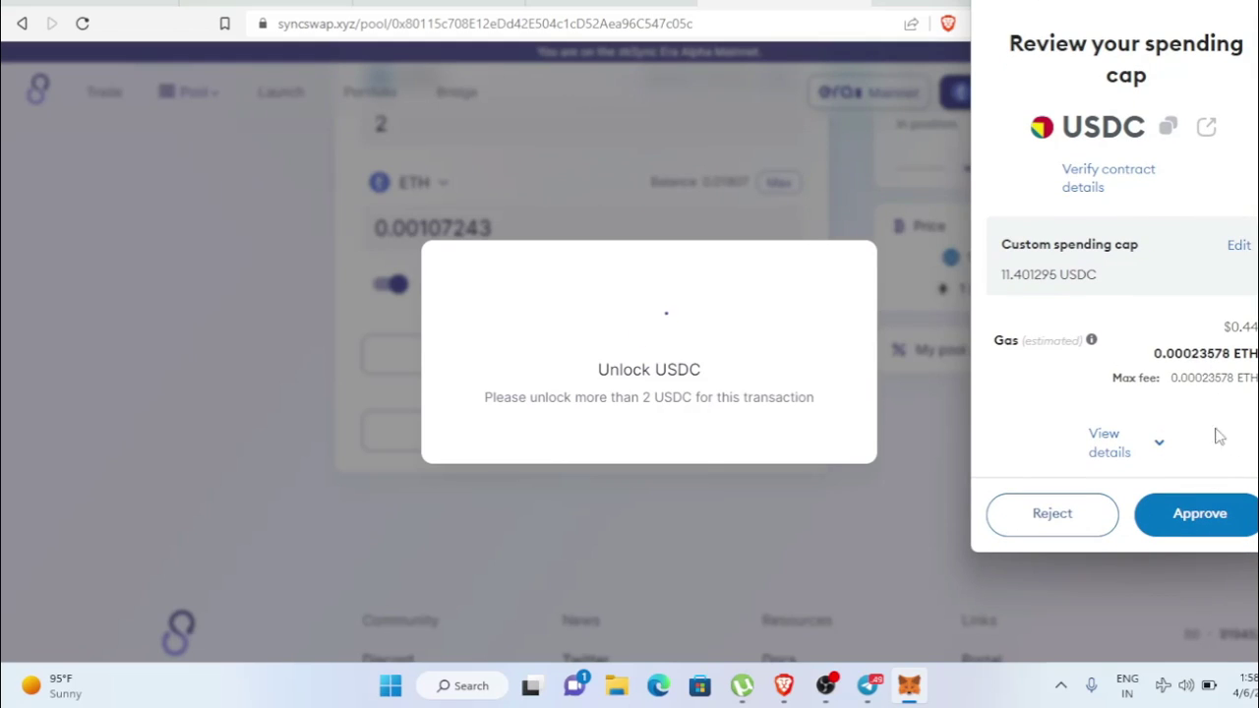
left_click(1217, 515)
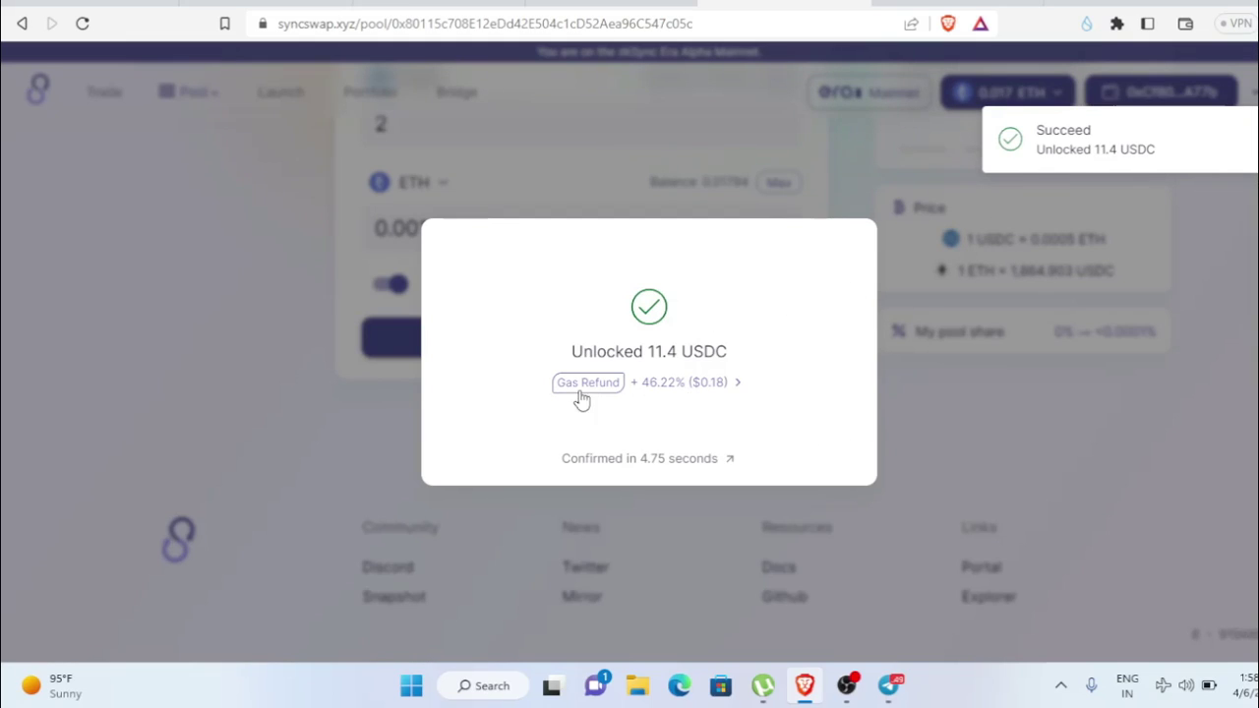
mouse_move(700, 389)
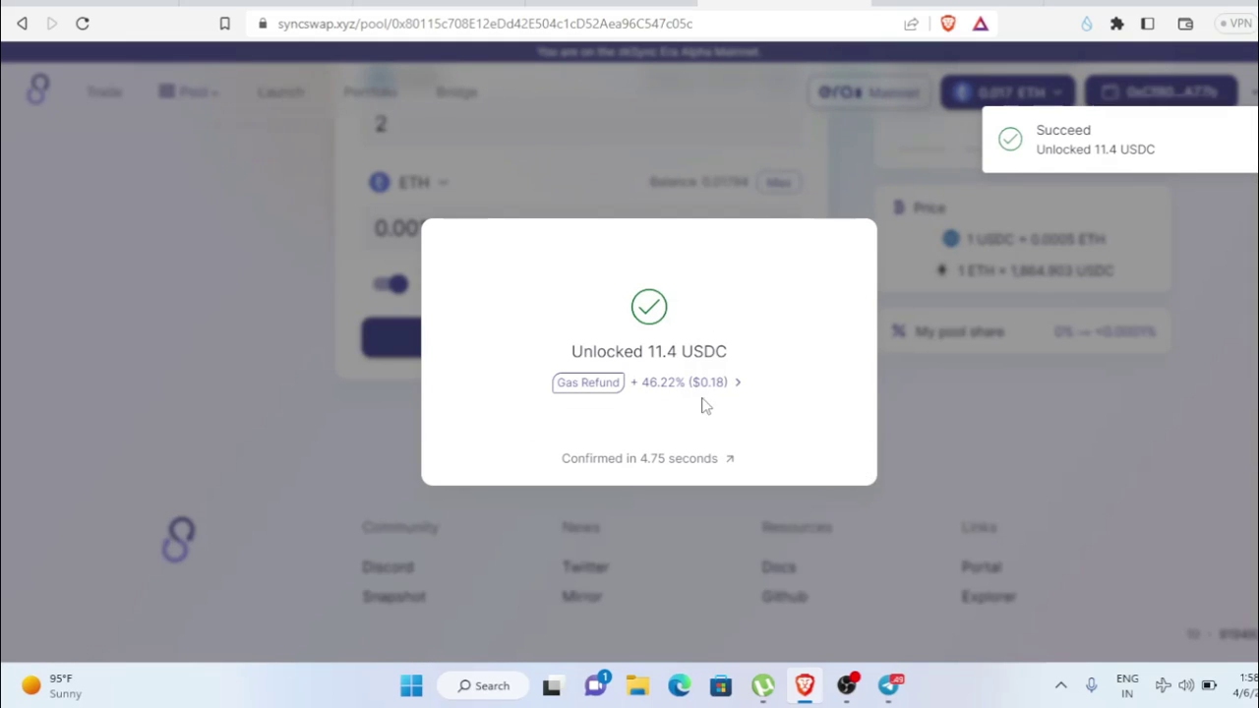
left_click(900, 416)
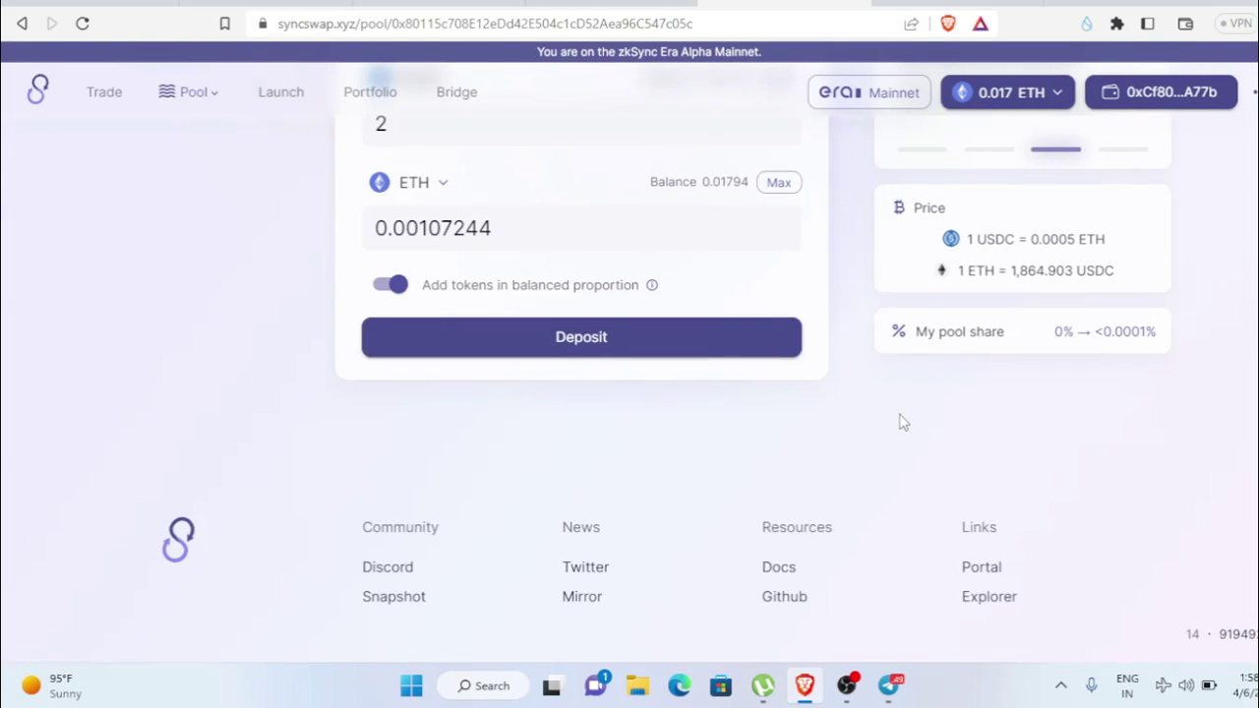
Deposit 2 USDC and 0.00107244 ETH into the Classic Pool, confirm the transaction in MetaMask and dismiss the result dialog.
scroll(899, 421, "up", 1)
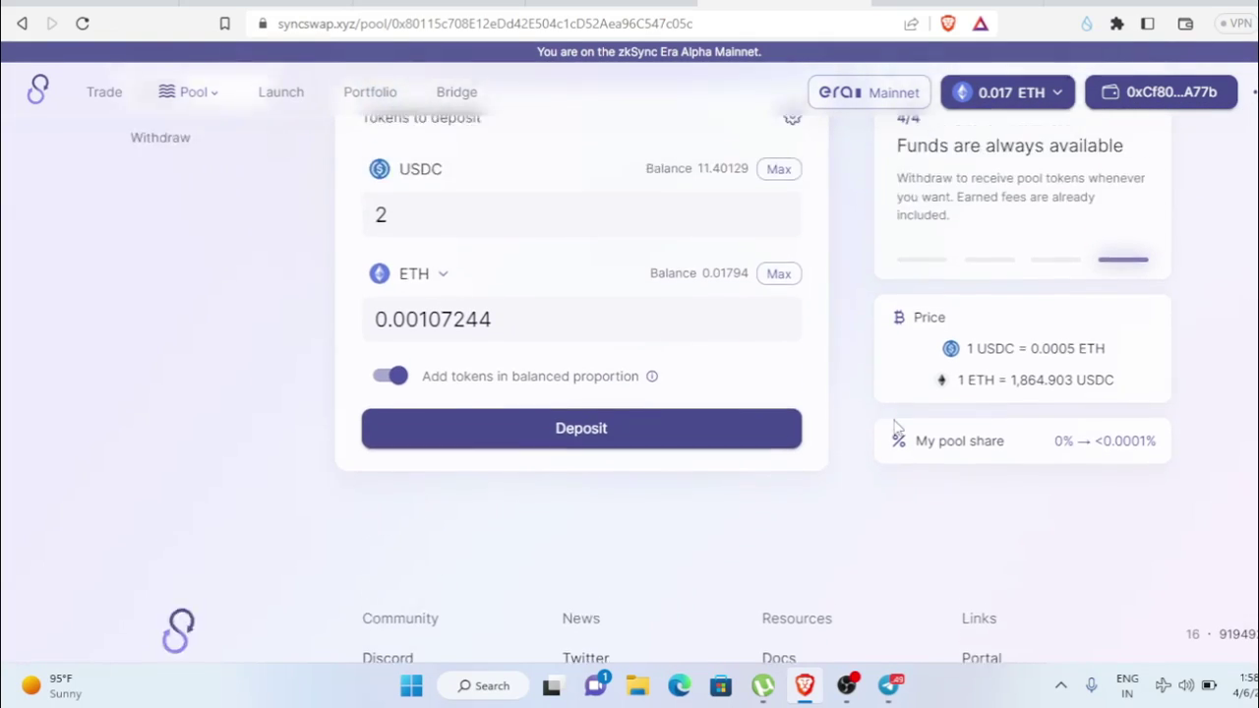
left_click(584, 438)
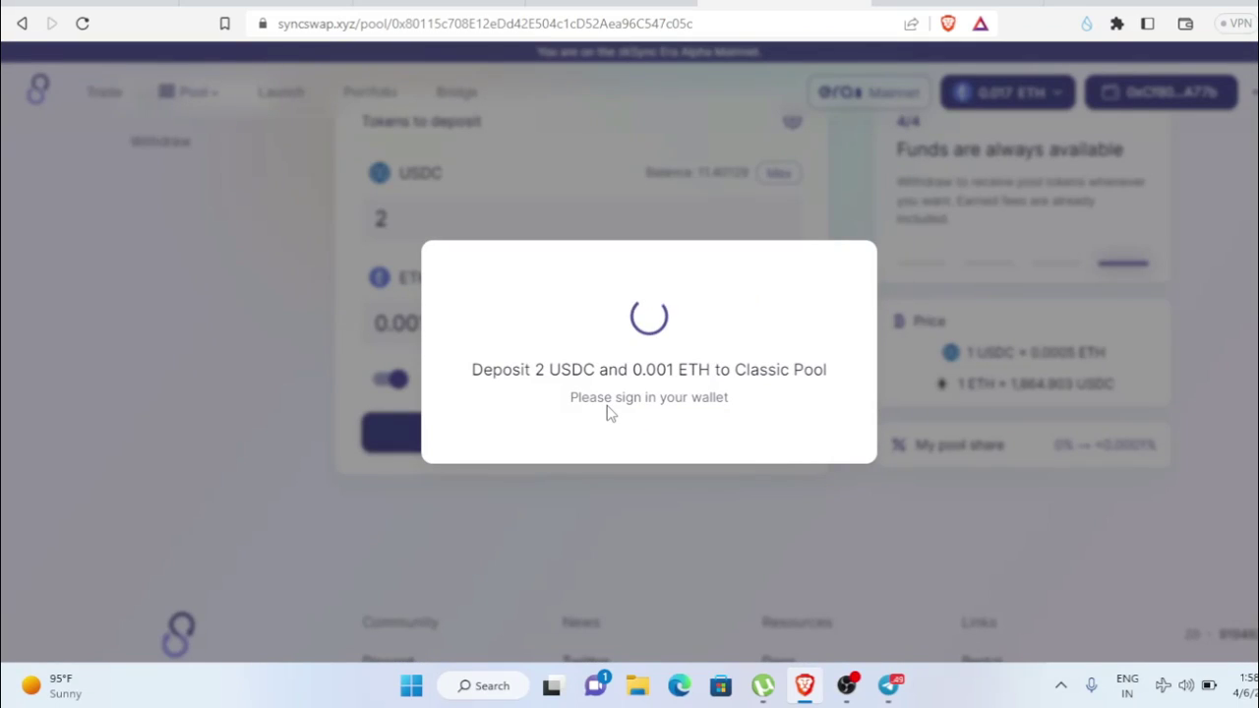
scroll(1199, 374, "down", 1)
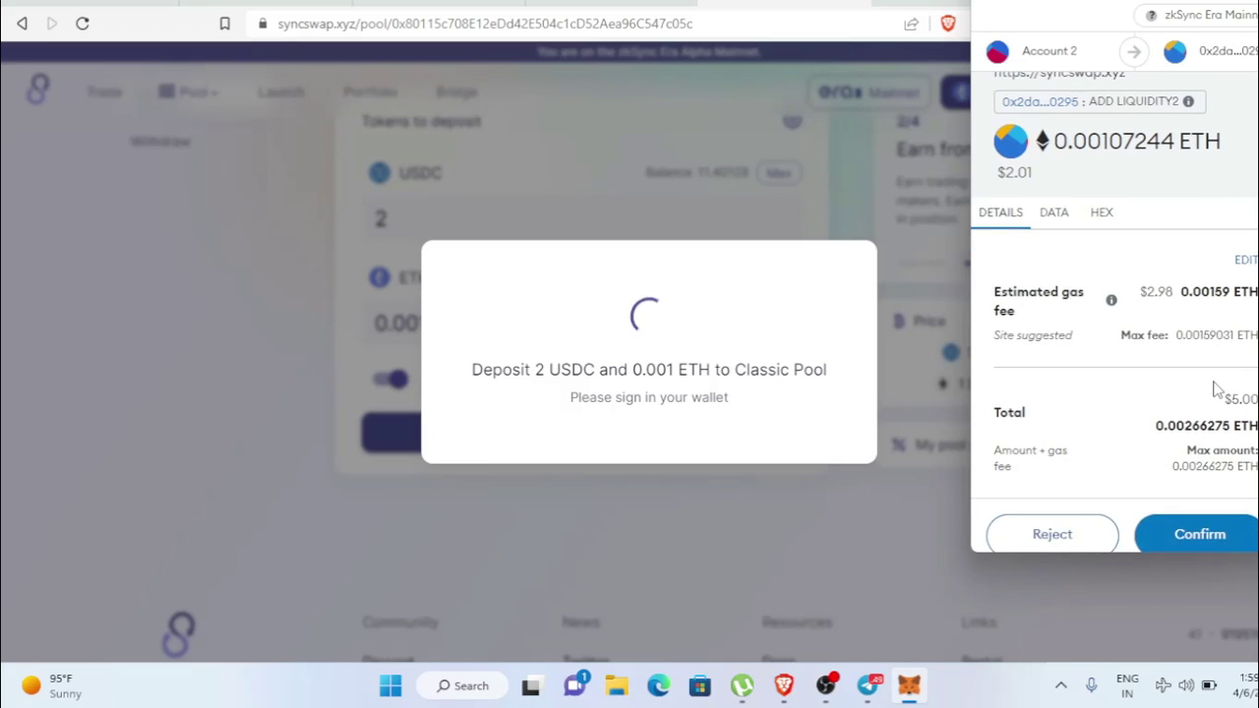
scroll(1219, 543, "down", 1)
left_click(1216, 512)
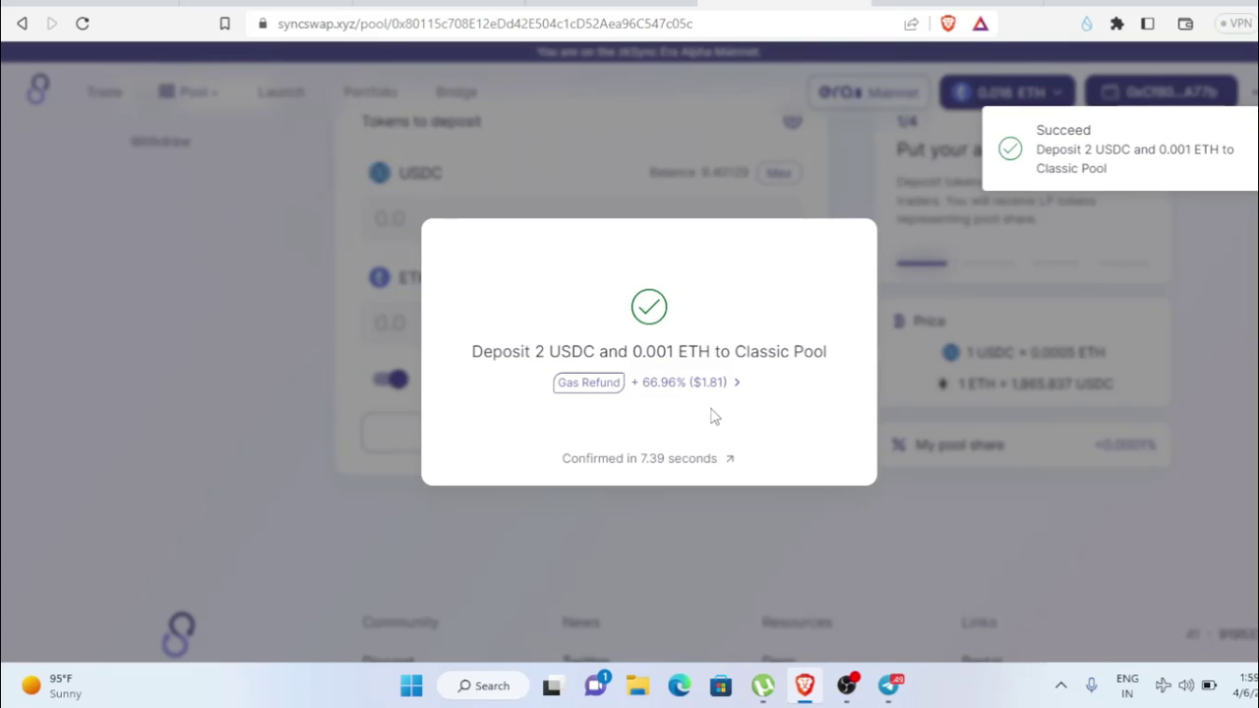
mouse_move(695, 396)
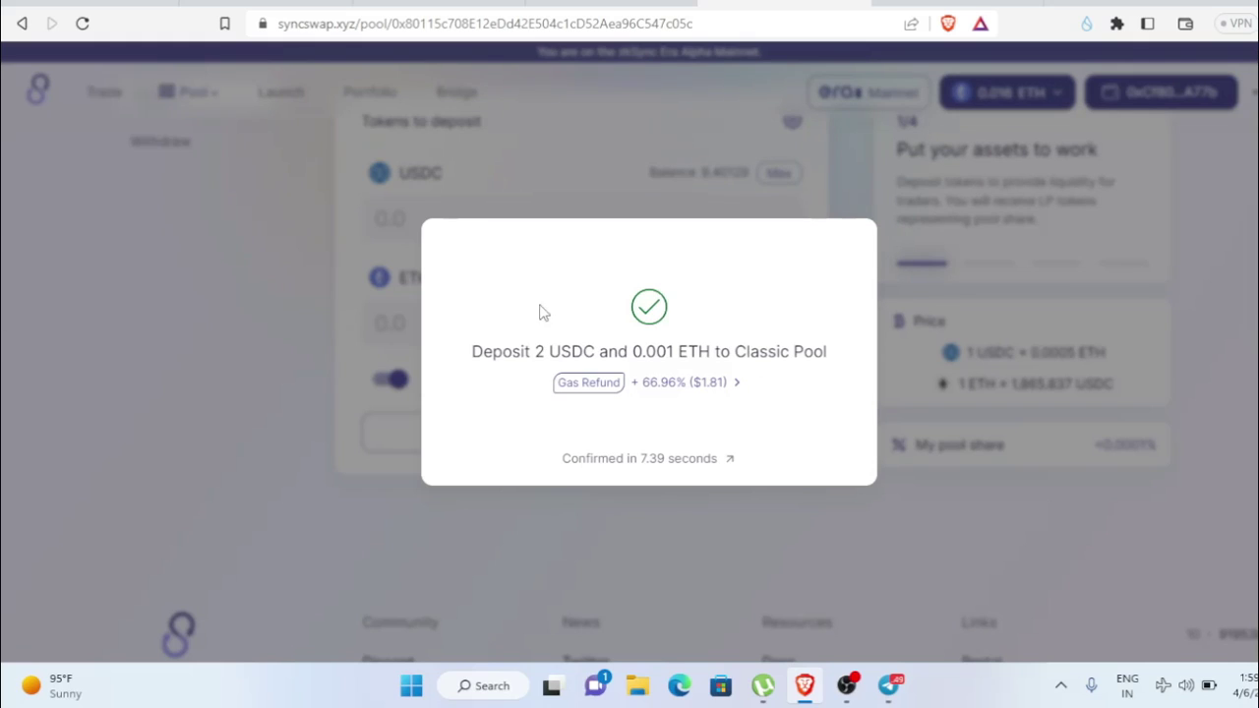
left_click(520, 210)
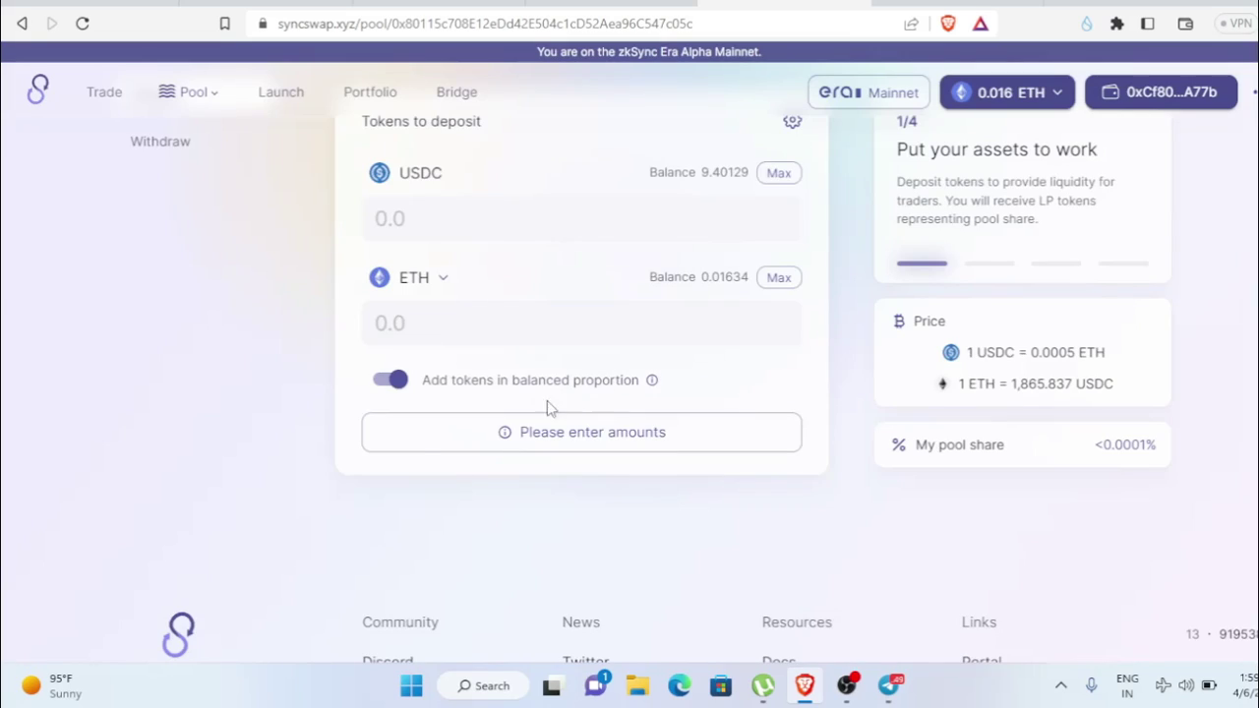
Preview a balanced withdrawal of the maximum LP amount from the USDC/ETH pool without submitting it.
scroll(561, 458, "up", 2)
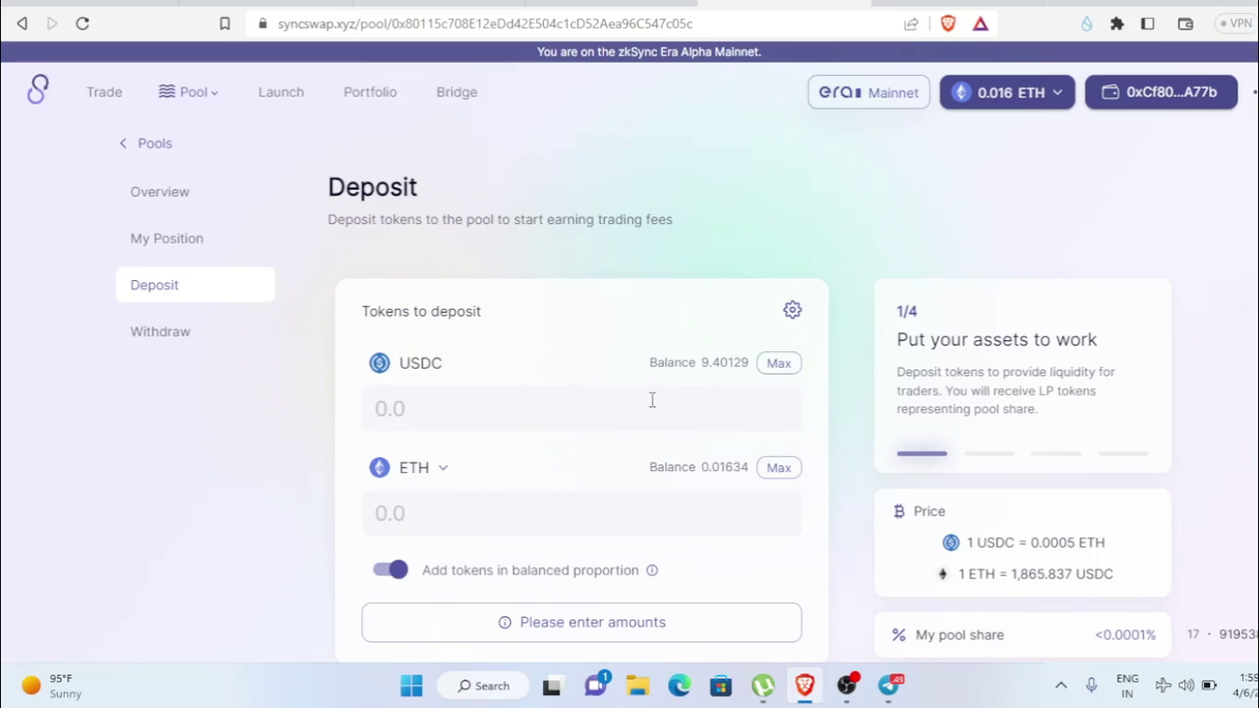
scroll(603, 381, "down", 3)
scroll(604, 380, "up", 3)
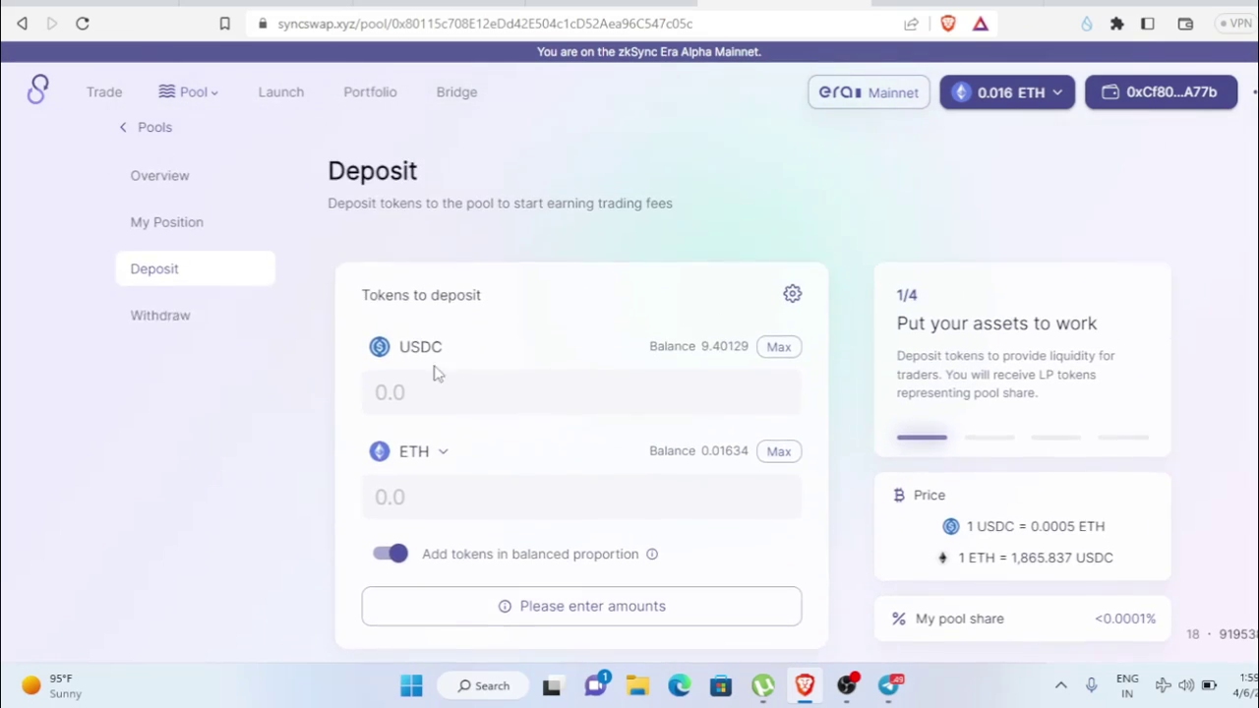
scroll(670, 470, "down", 1)
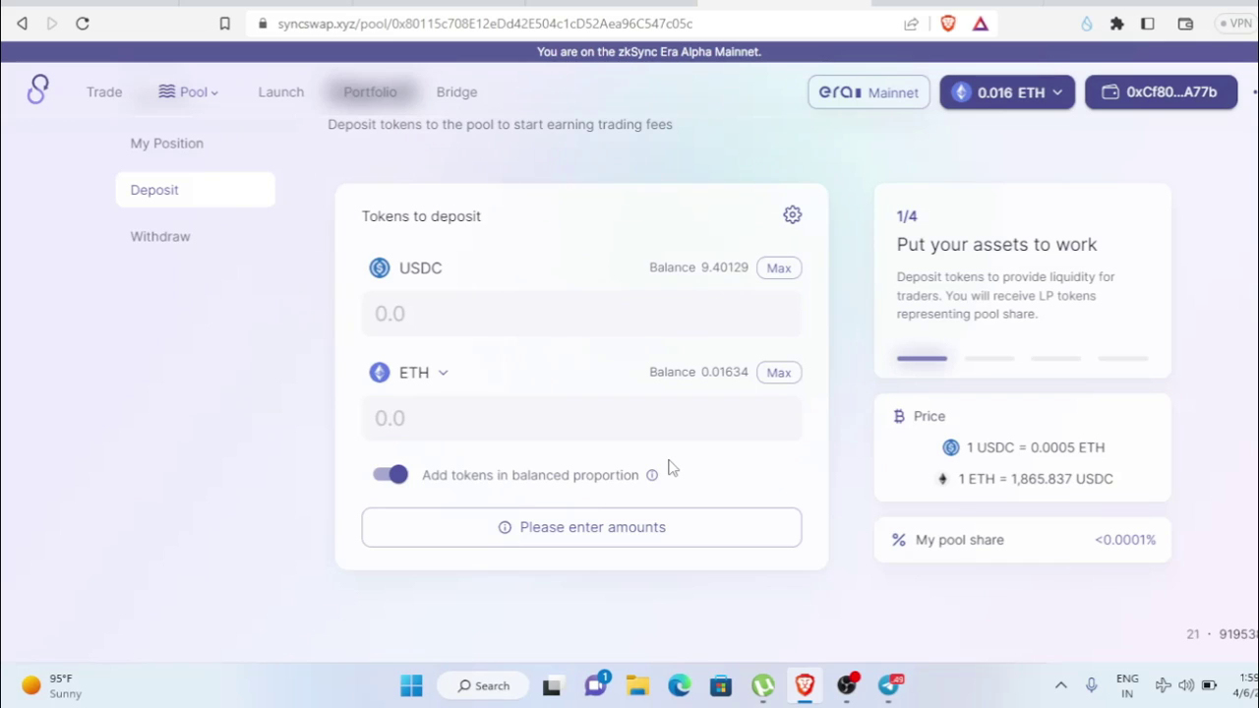
left_click(173, 248)
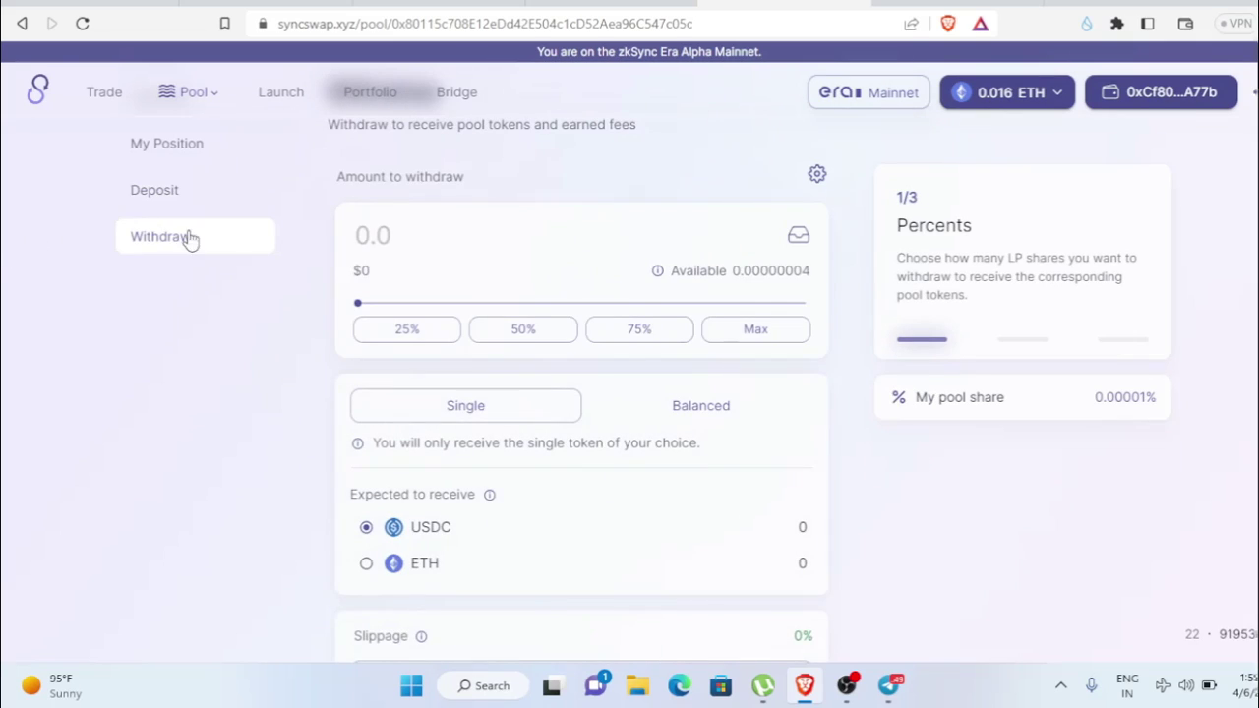
scroll(256, 337, "down", 2)
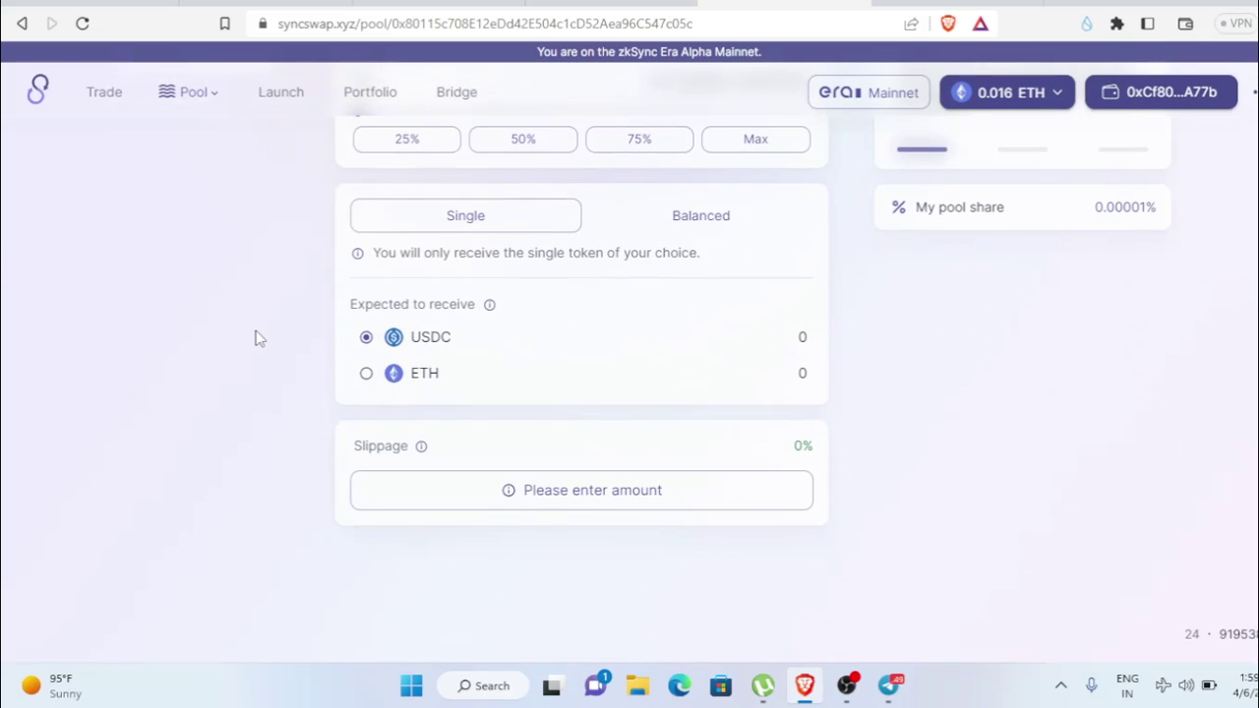
left_click(681, 218)
scroll(752, 386, "up", 1)
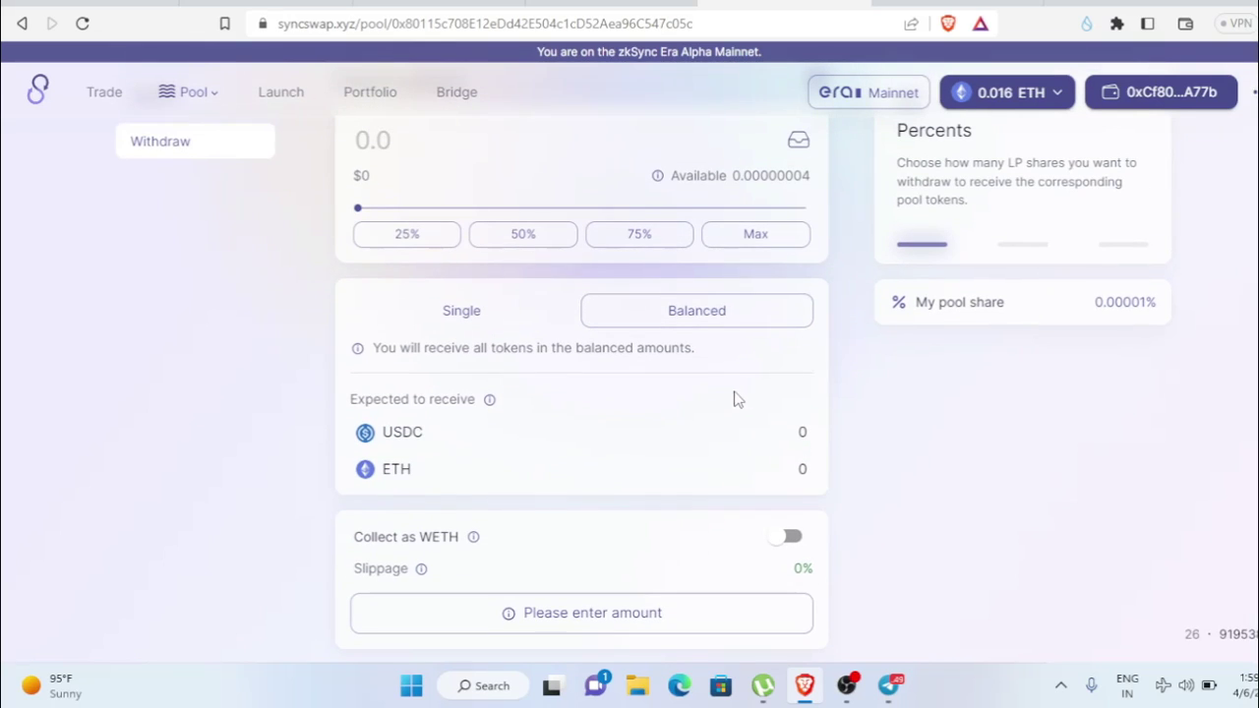
left_click(763, 243)
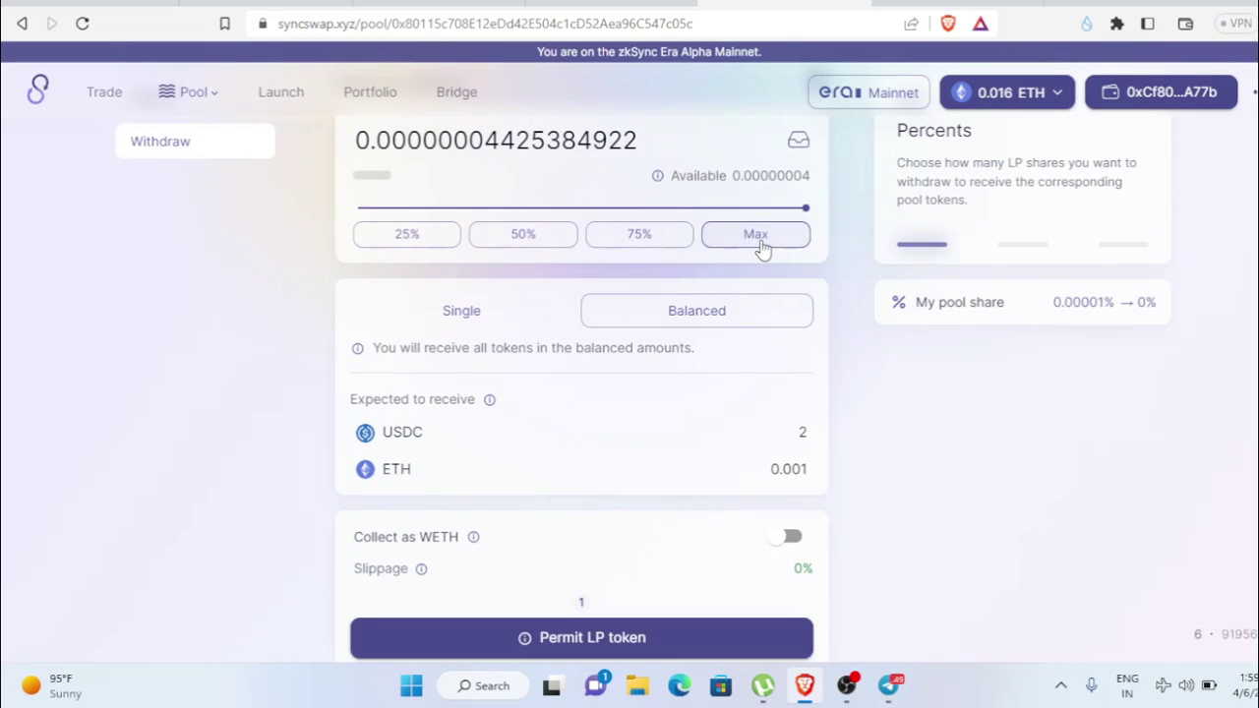
scroll(828, 411, "down", 3)
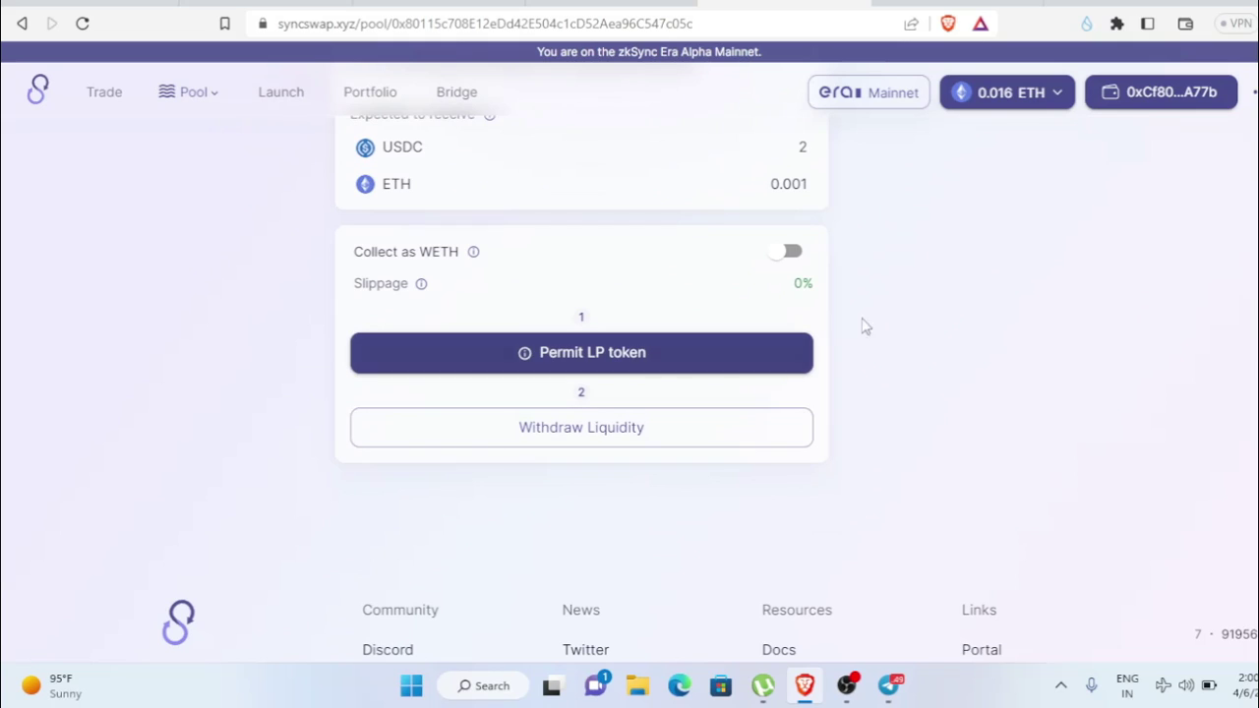
scroll(899, 449, "up", 2)
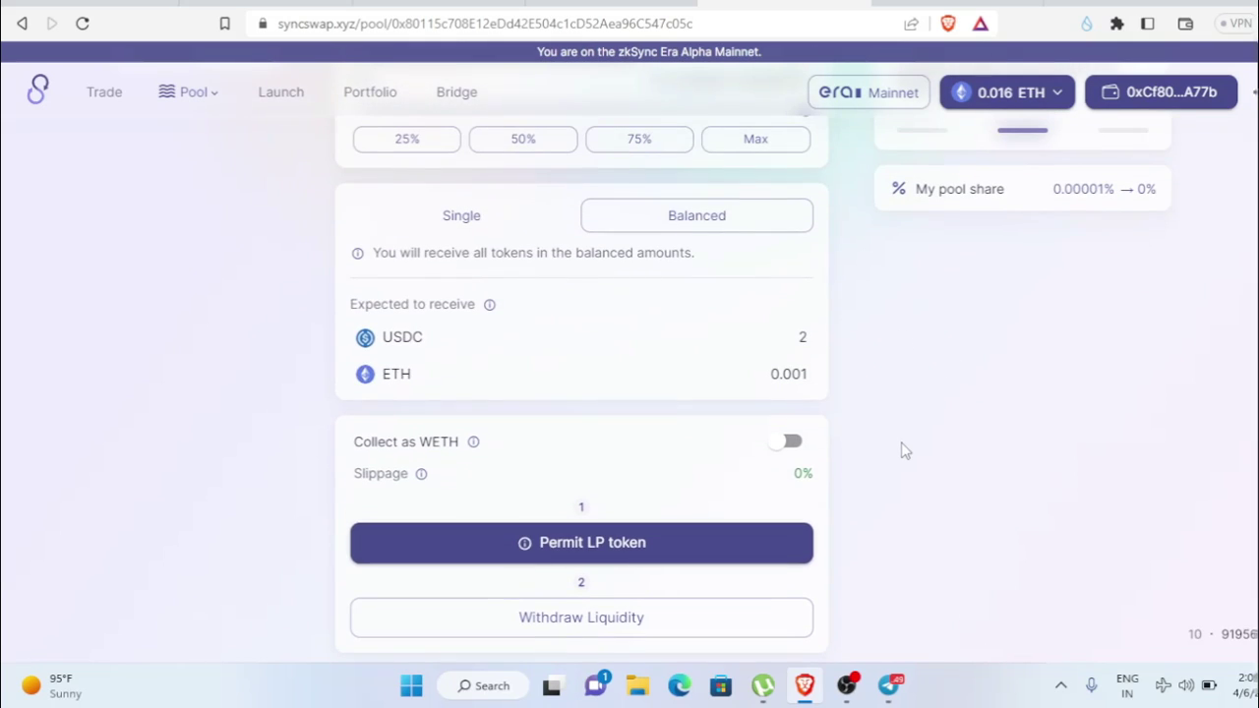
scroll(904, 451, "up", 3)
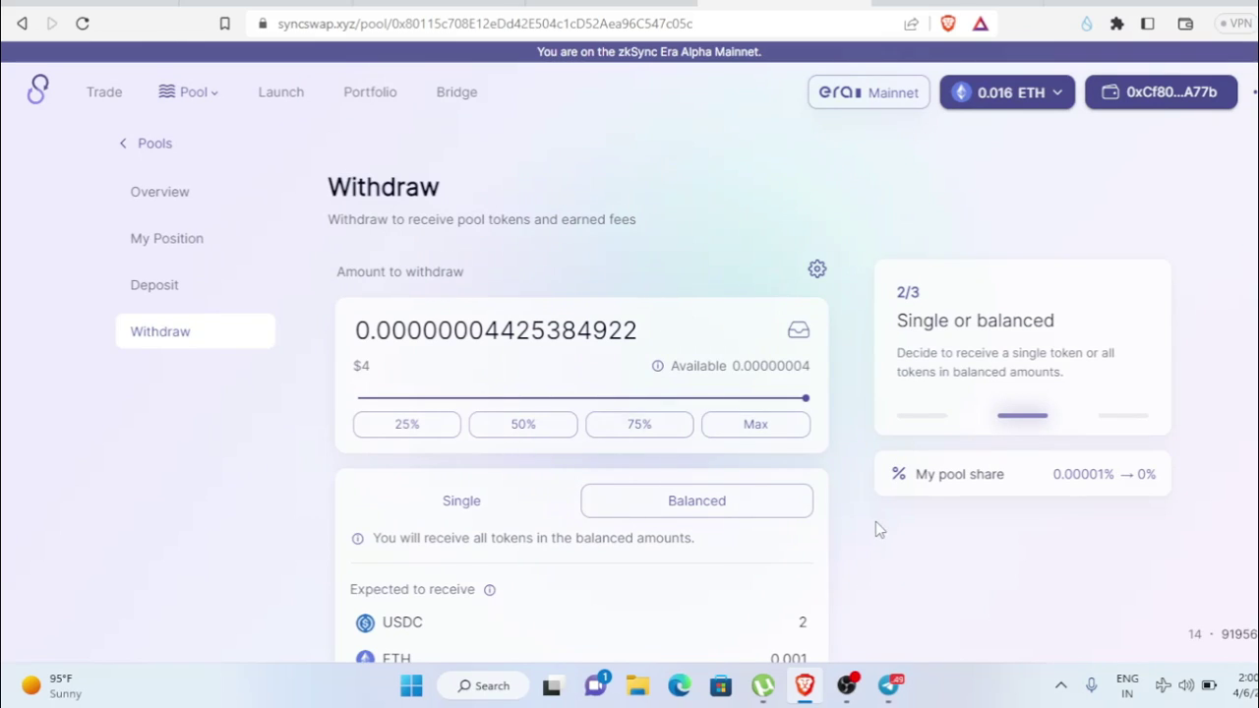
scroll(787, 521, "down", 1)
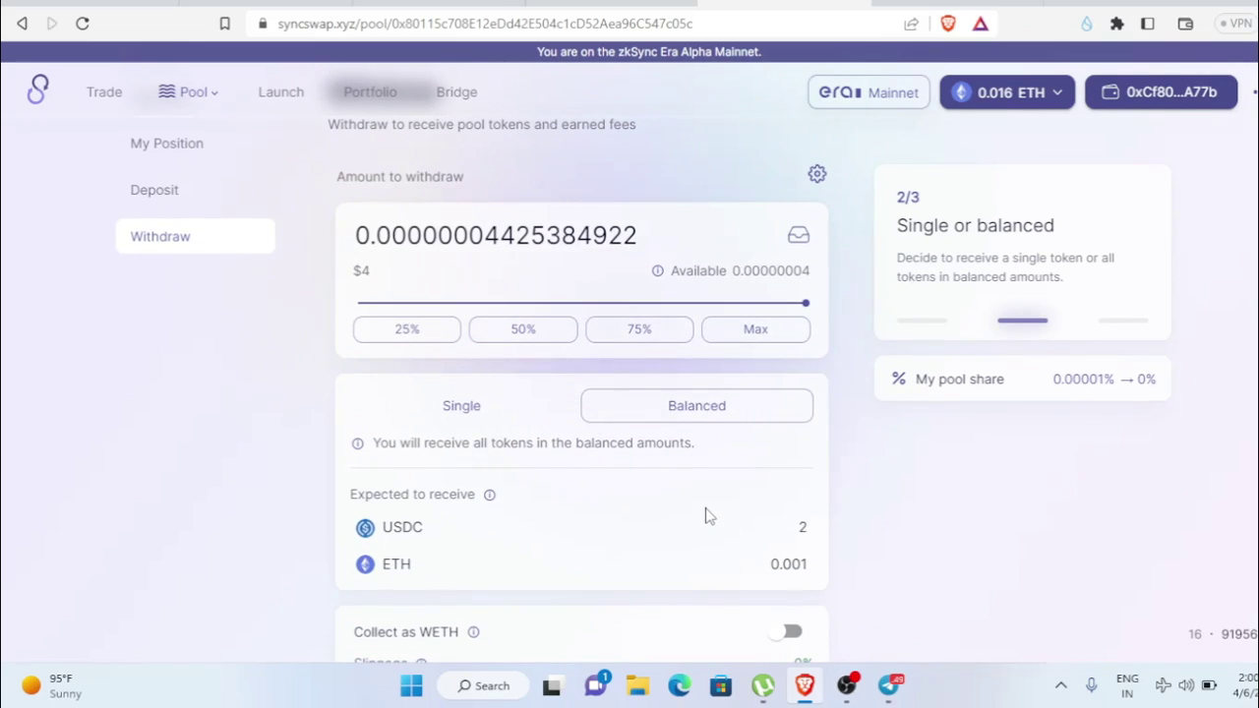
scroll(704, 515, "up", 1)
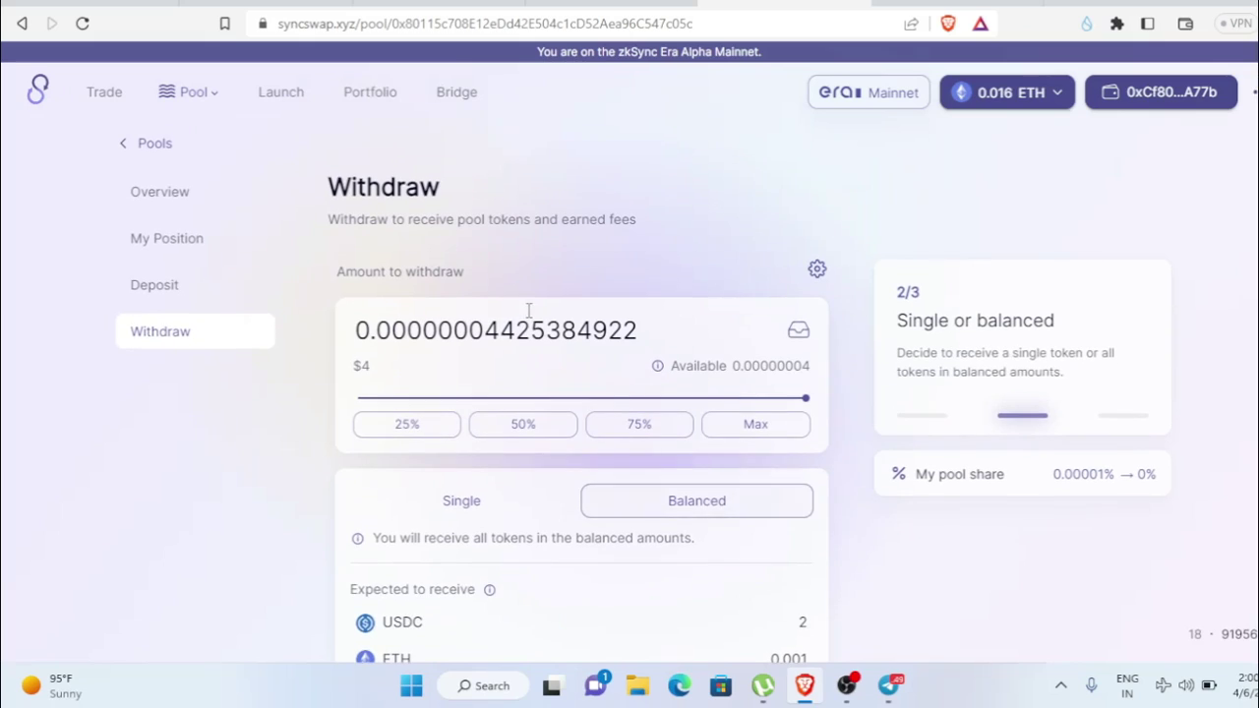
Review the swap, deposit and tweet requirements in the Era Pioneer Campaign article on Mirror.
left_click(582, 5)
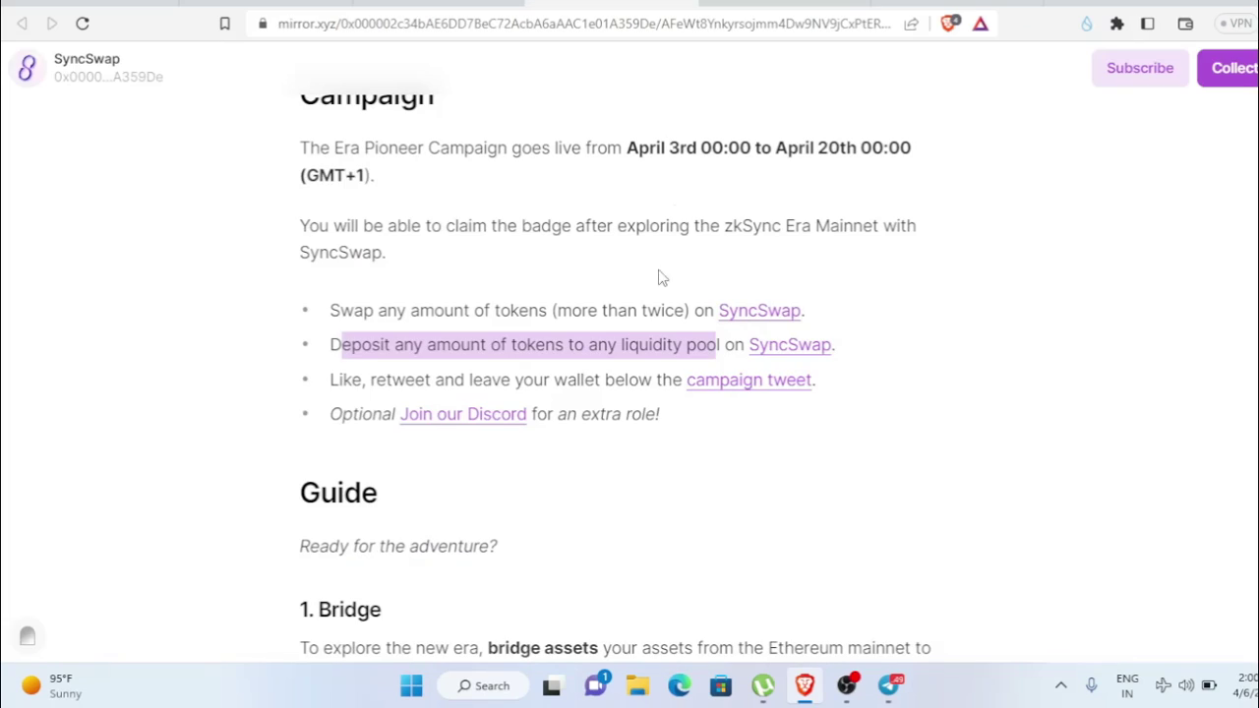
left_click(372, 344)
left_click_drag(335, 307, 748, 350)
left_click(660, 421)
left_click_drag(335, 381, 567, 396)
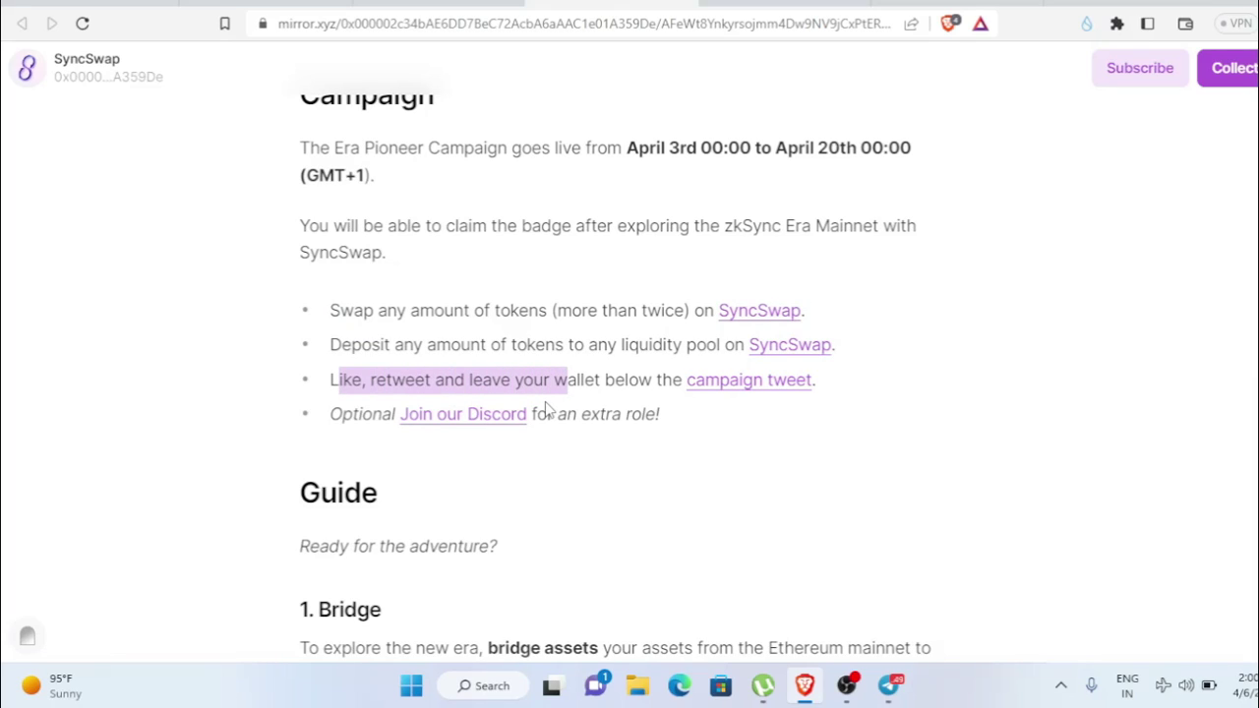
left_click(824, 386)
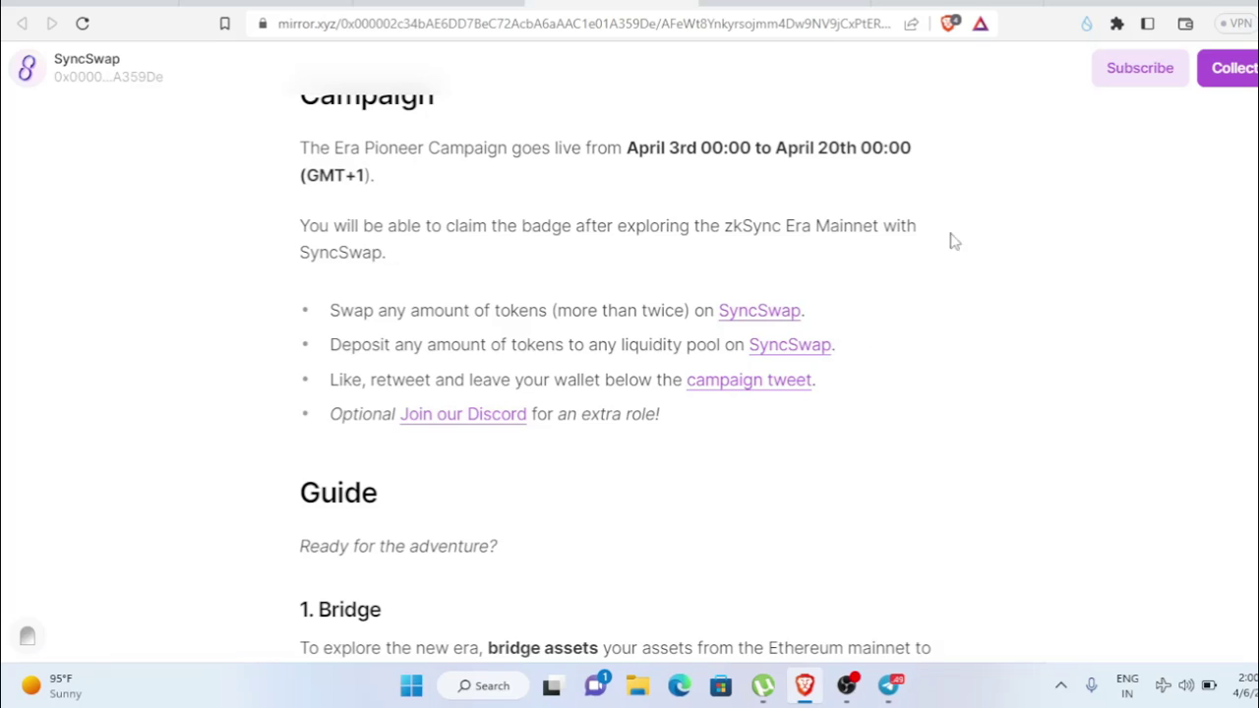
Switch to the SyncSwap campaign on Galxe and start connecting a Twitter account from the tweet retweeters credential.
key("ctrl+Tab")
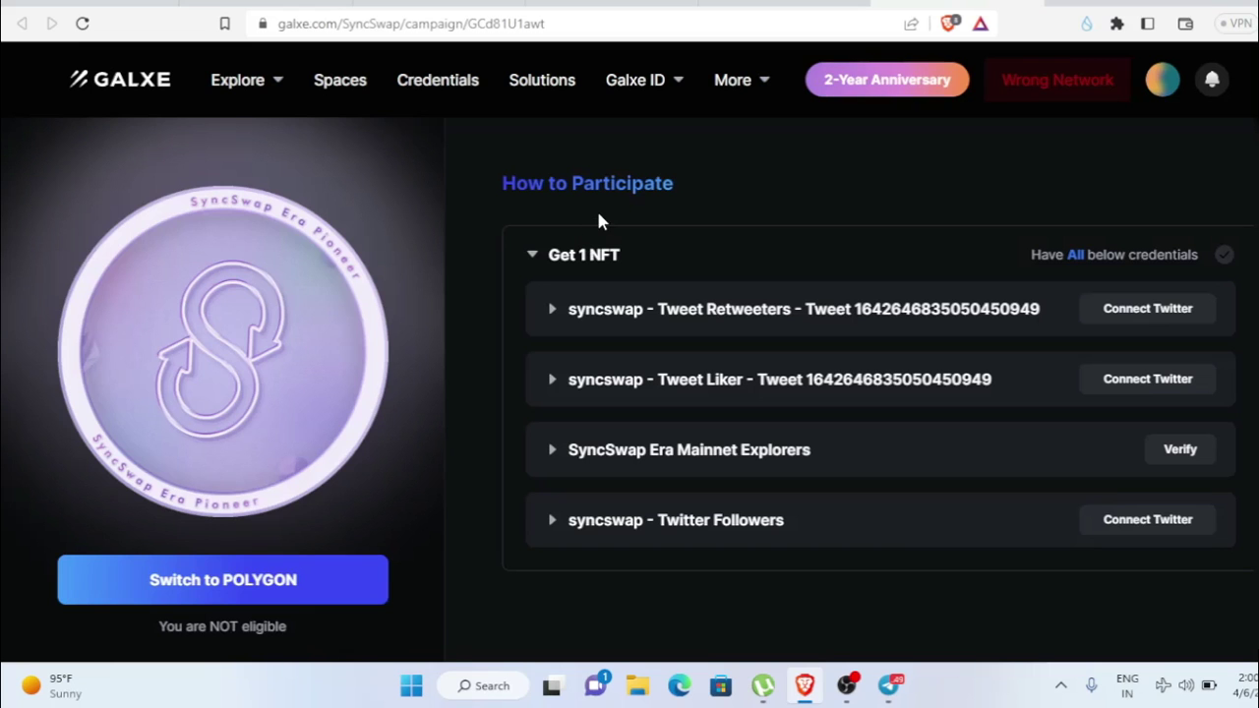
scroll(810, 312, "up", 1)
scroll(676, 344, "down", 1)
left_click(1140, 313)
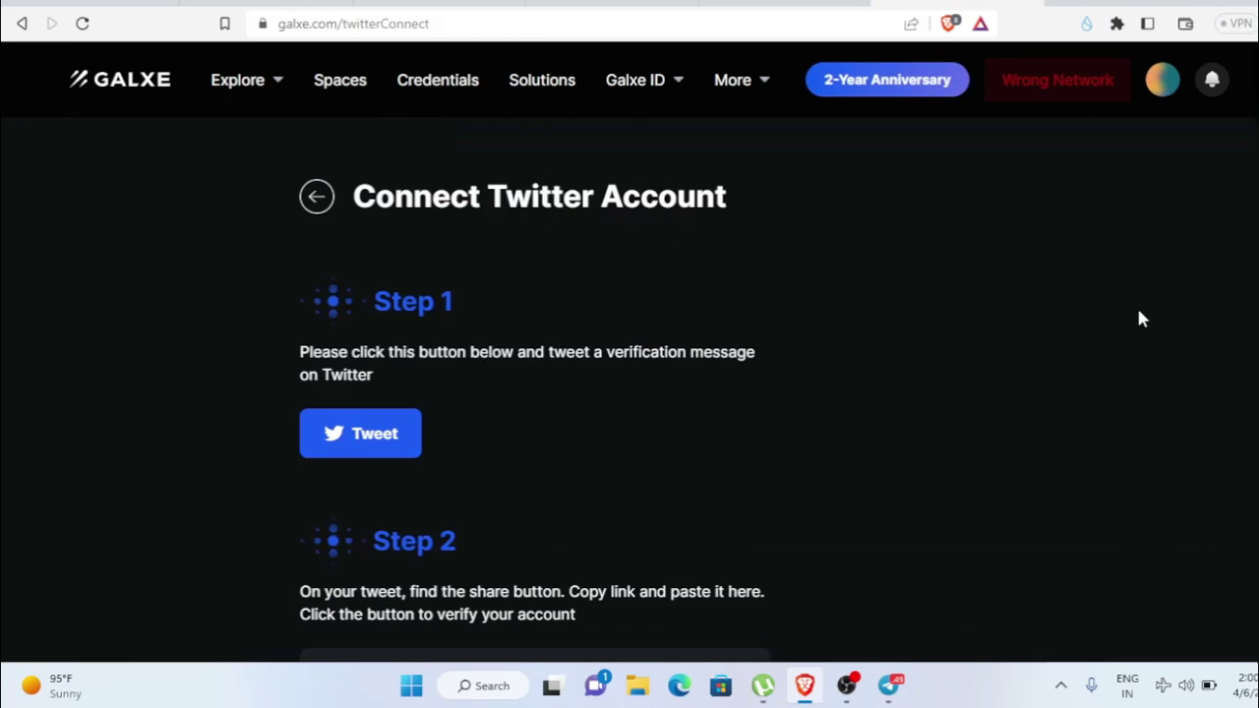
Post the prefilled Galxe ID verification message on Twitter and open the sent tweet.
left_click(360, 436)
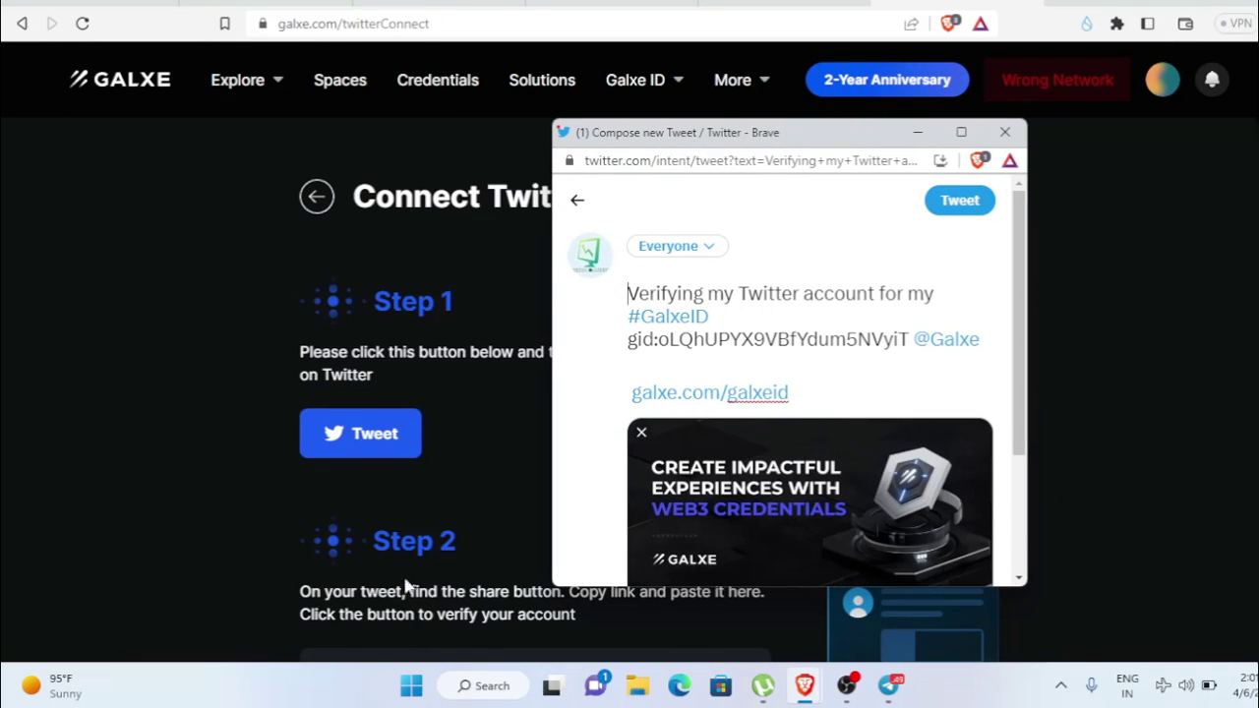
left_click(959, 205)
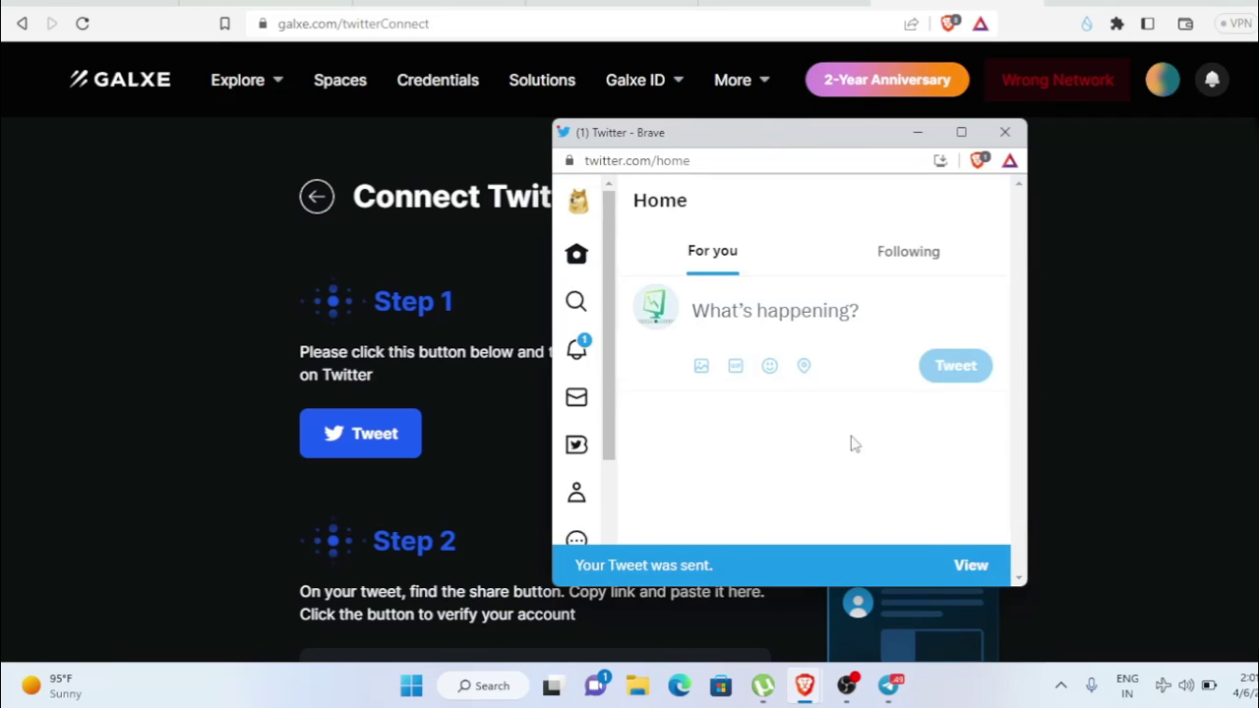
left_click(956, 565)
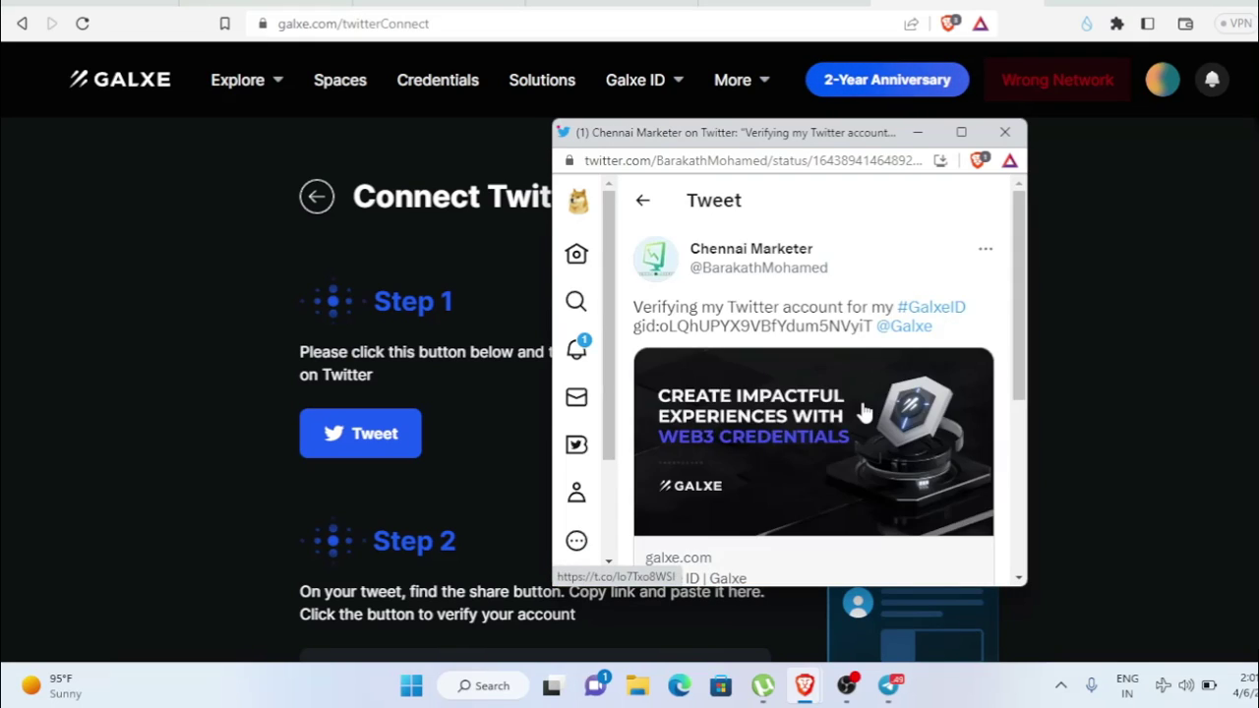
Copy the verification tweet's link, close the Twitter window and go to the link verification section on Galxe.
scroll(863, 413, "down", 3)
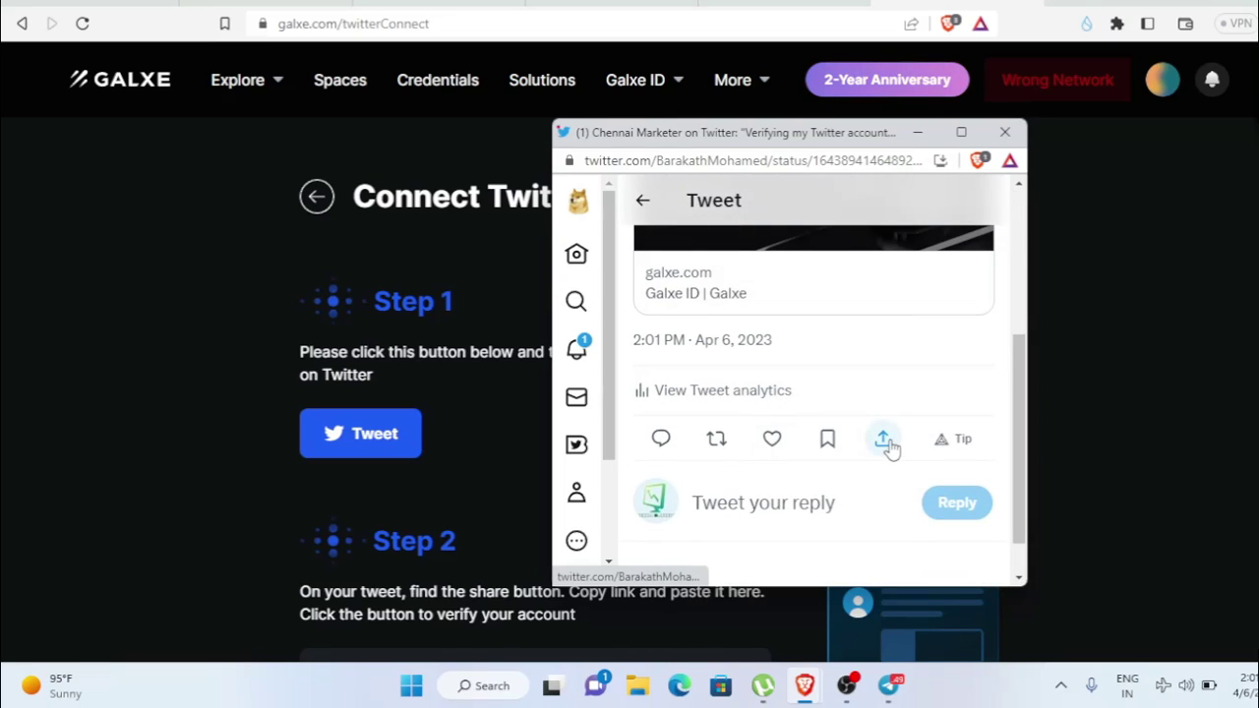
left_click(885, 442)
left_click(750, 444)
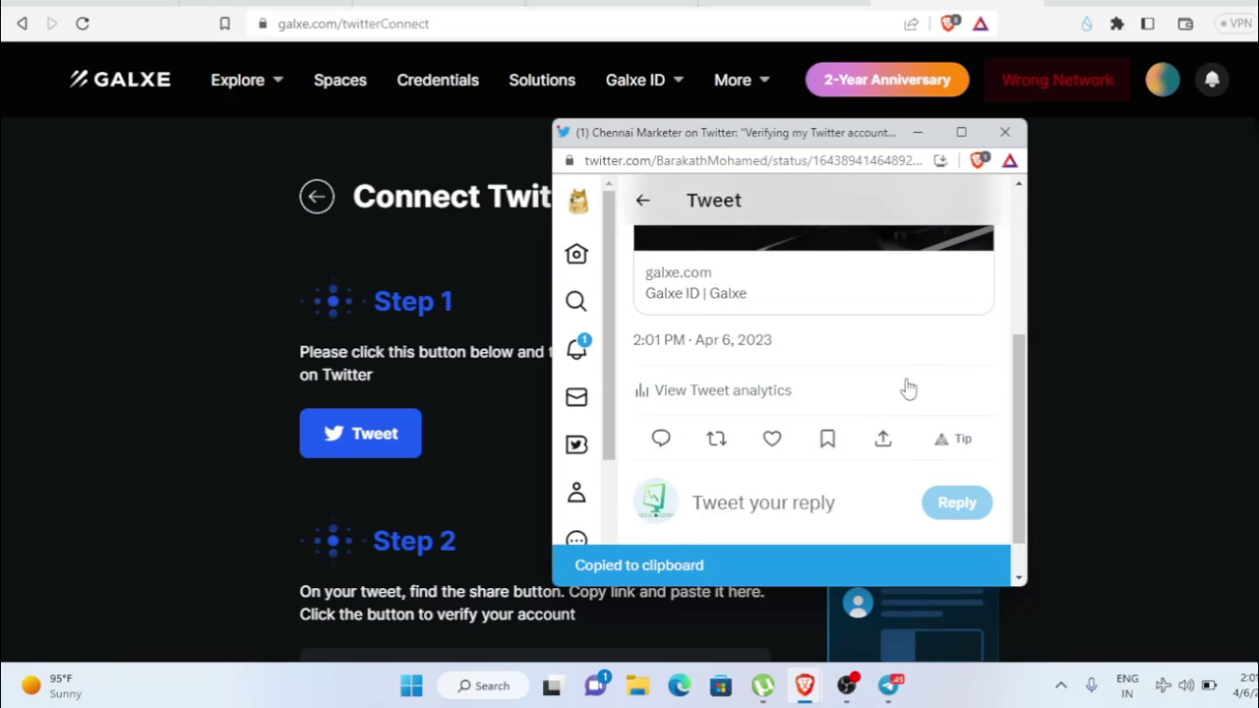
left_click(1004, 132)
scroll(590, 453, "down", 3)
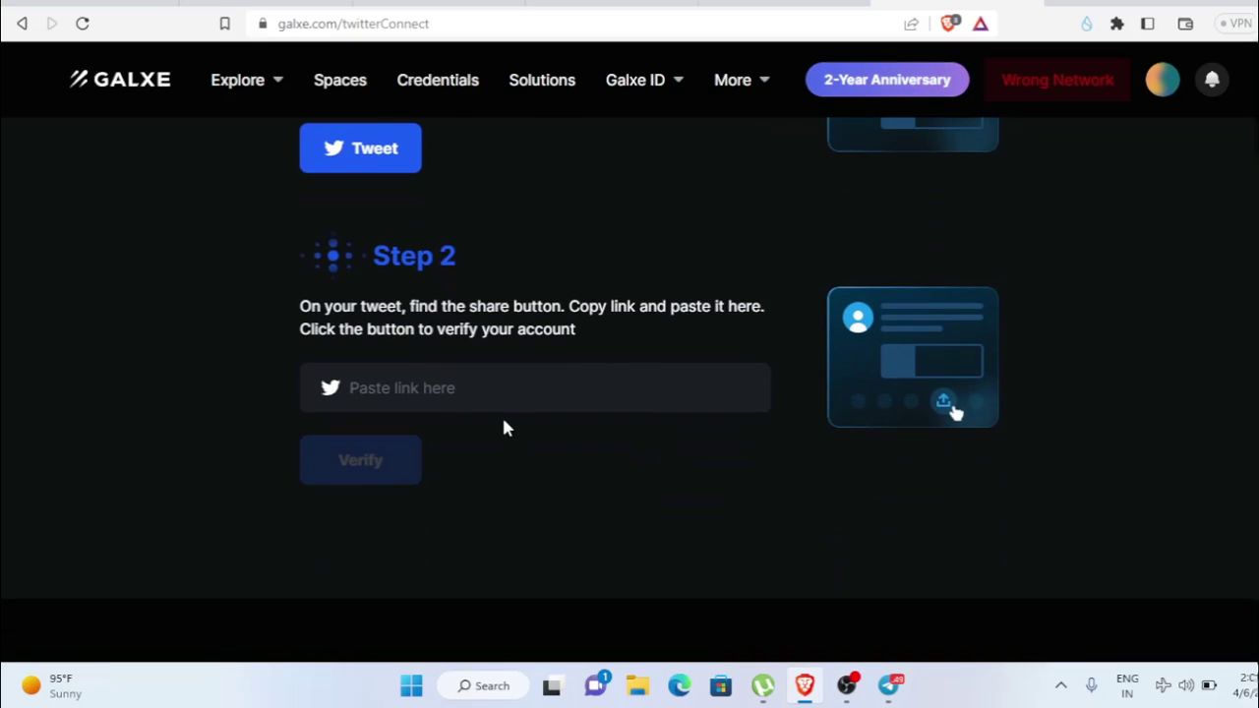
Paste the copied tweet link for Twitter verification on Galxe, submit it and approve the wallet sign-in request.
right_click(494, 382)
left_click(557, 180)
left_click(389, 466)
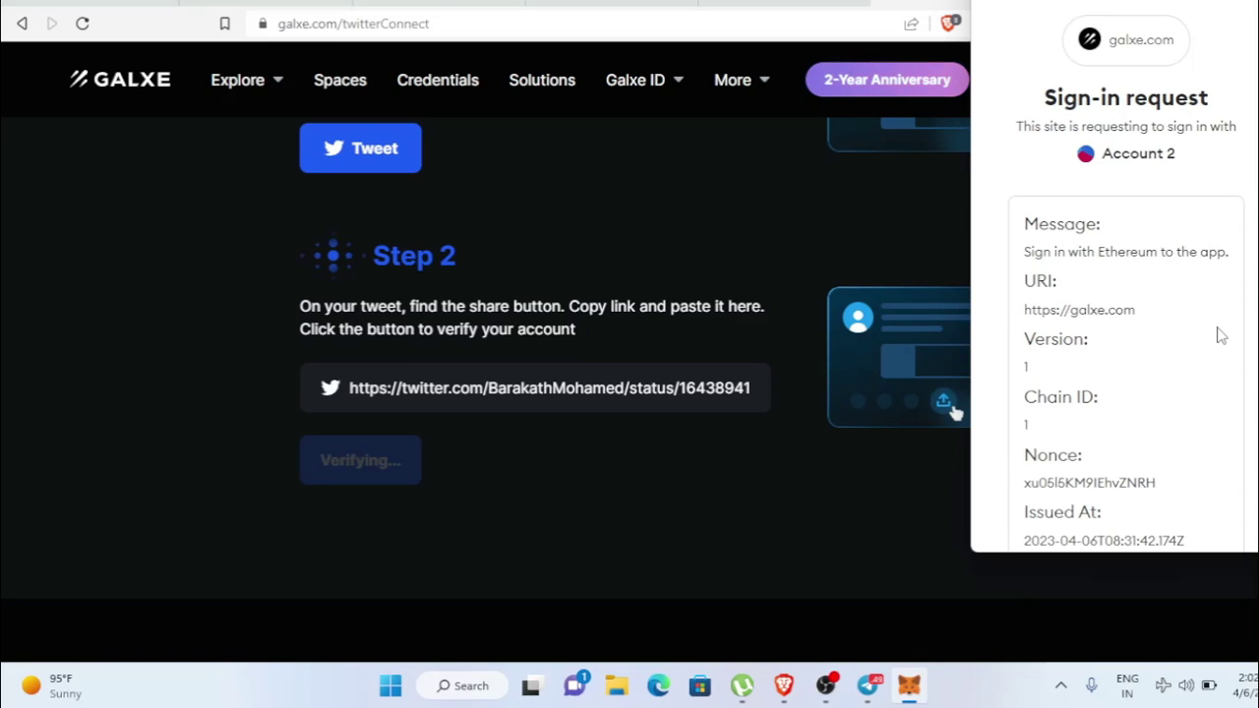
scroll(1179, 394, "down", 3)
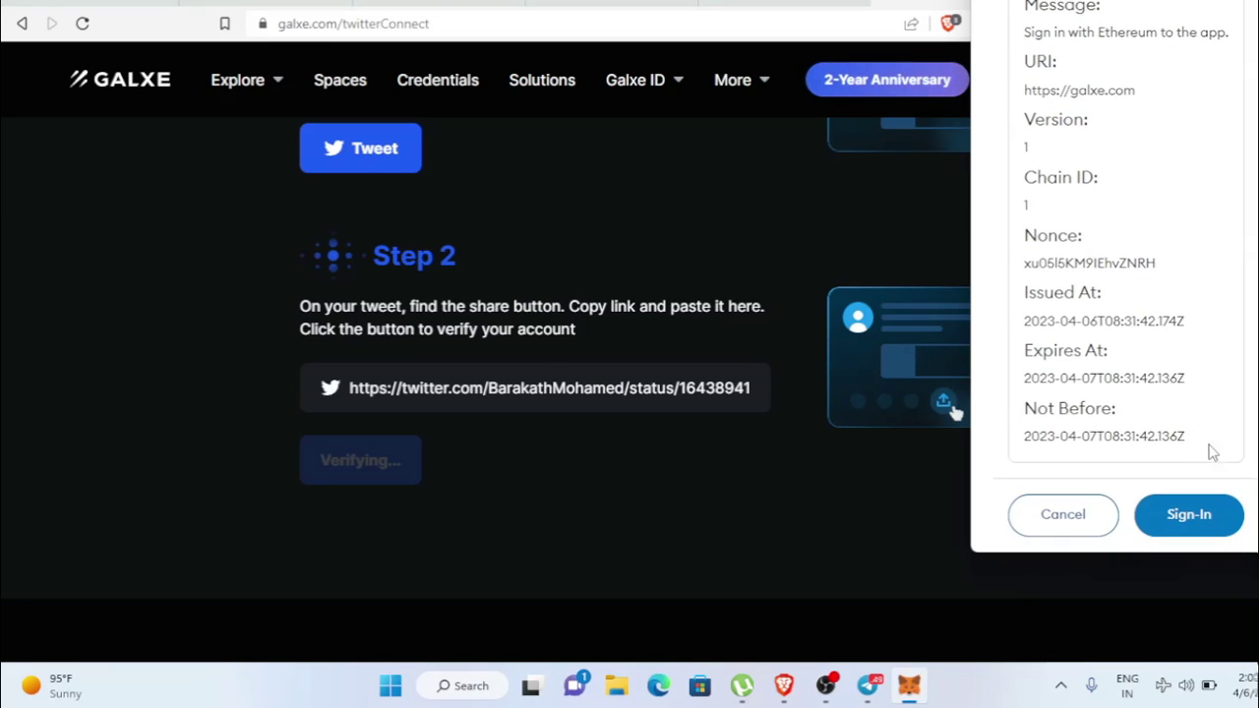
left_click(1219, 516)
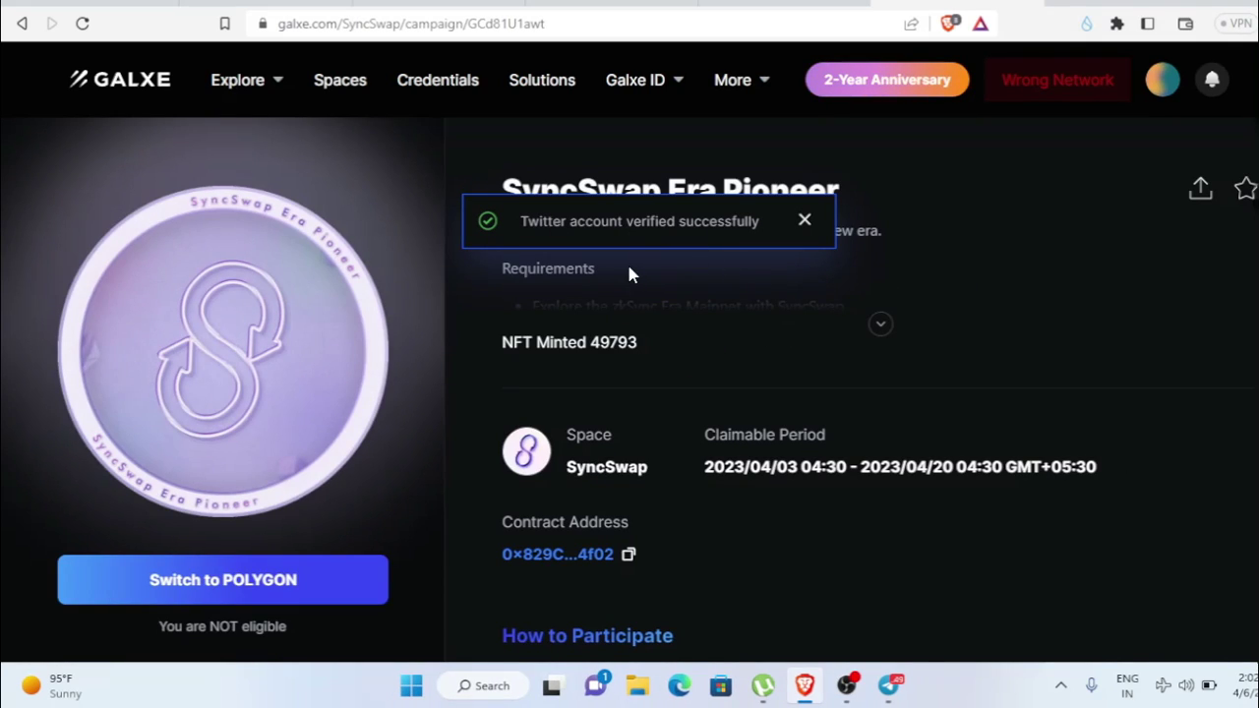
Like the SyncSwap campaign tweet from the participation tasks, close the Twitter window and verify the Tweet Liker credential.
scroll(798, 327, "down", 5)
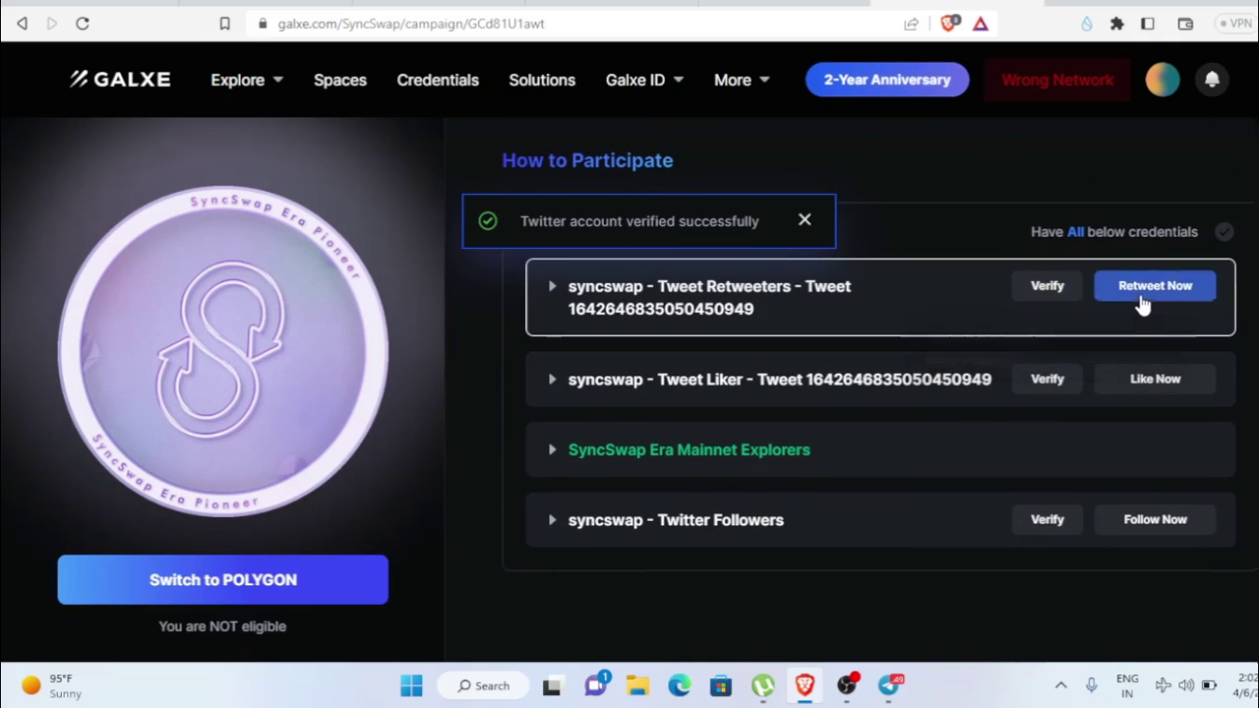
left_click(1145, 299)
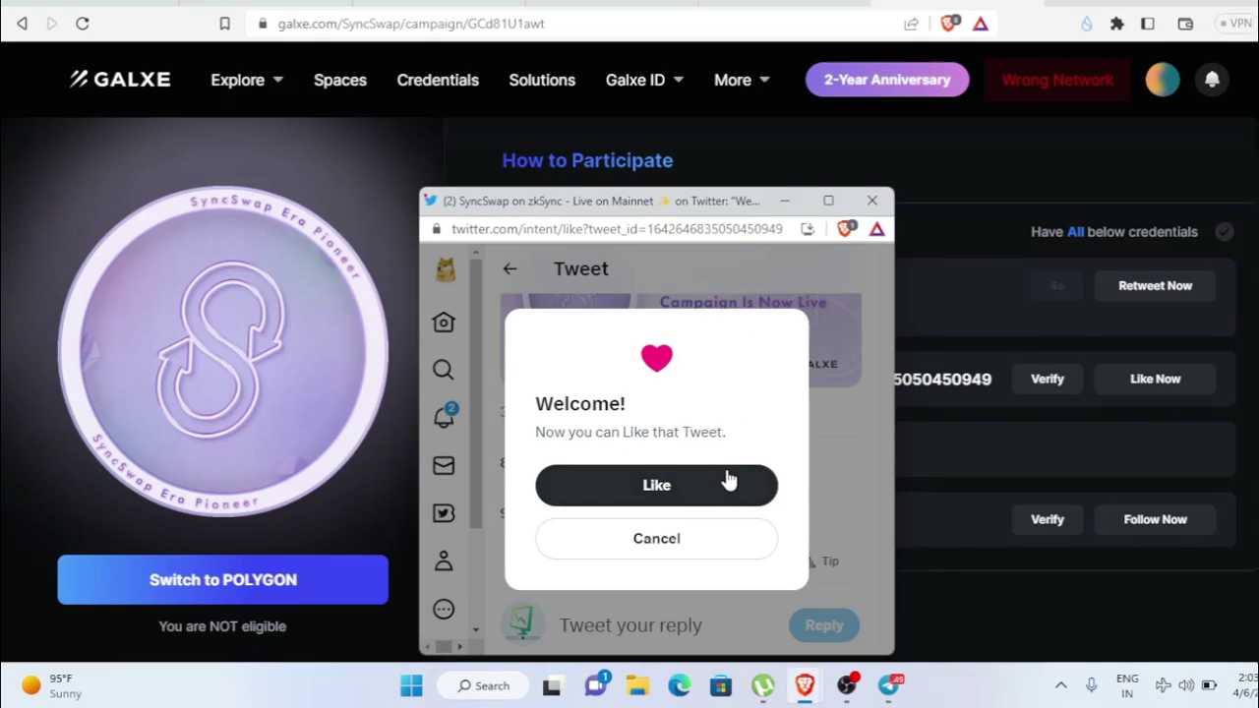
left_click(776, 483)
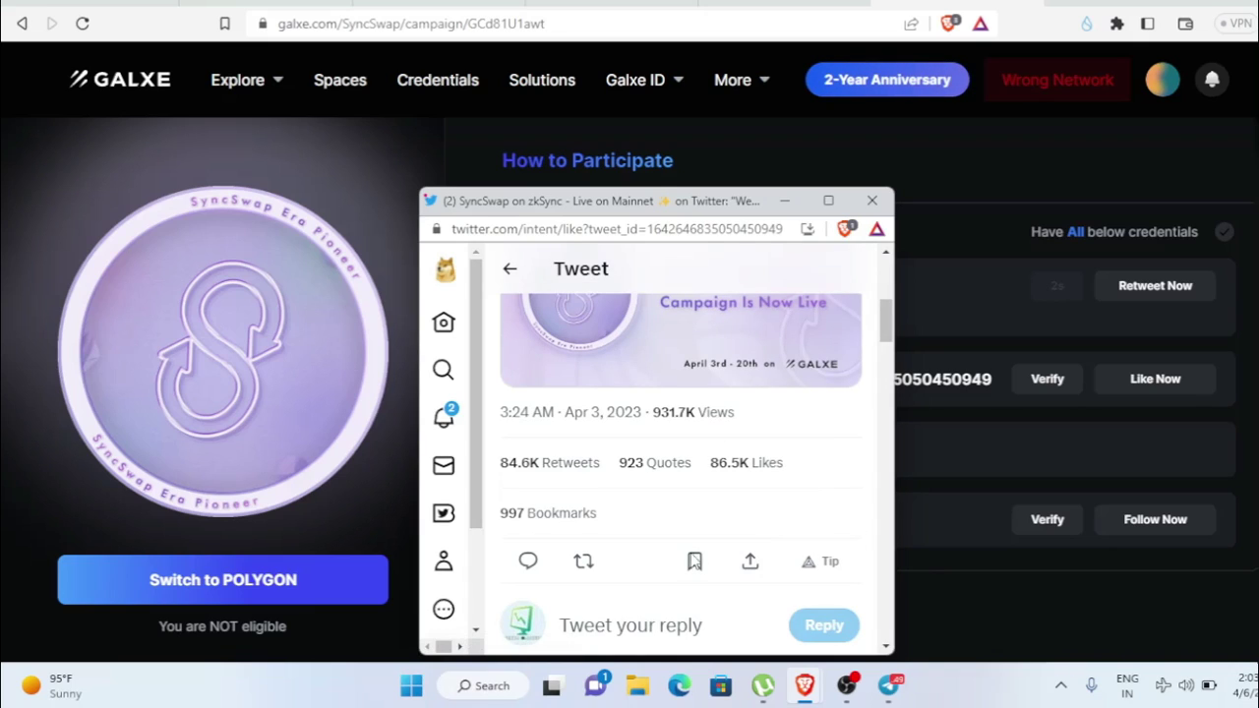
left_click(638, 561)
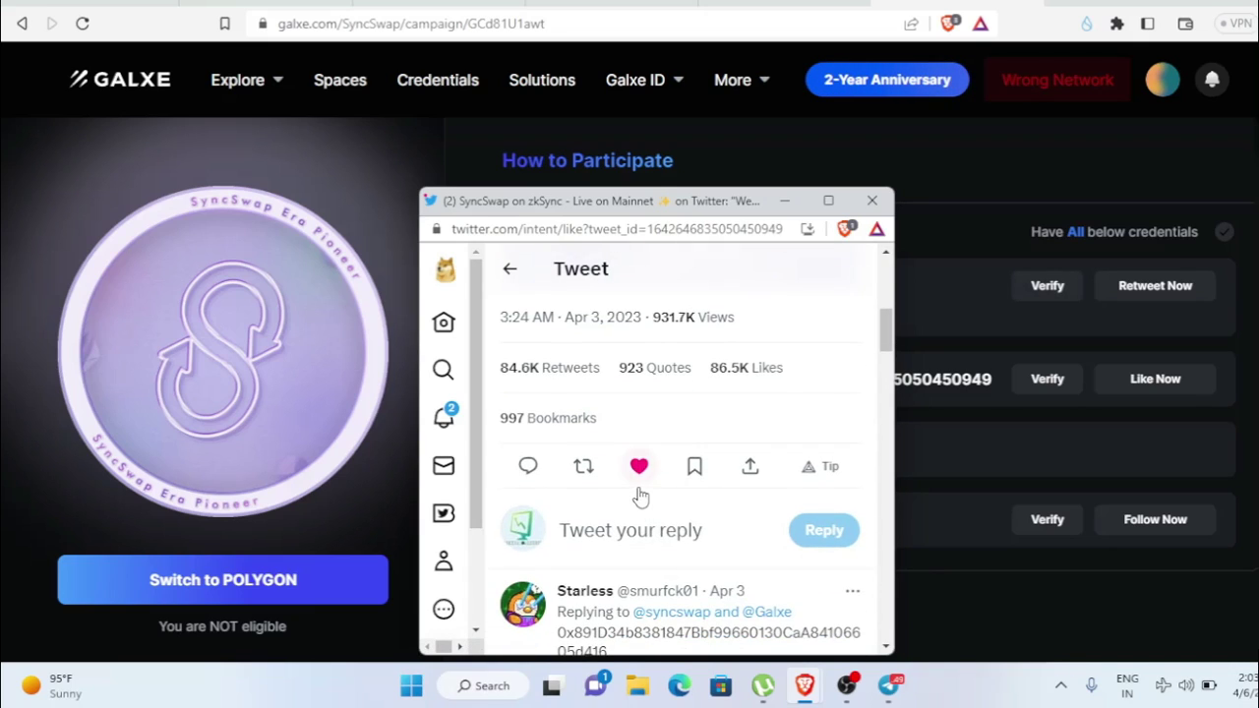
scroll(801, 344, "up", 3)
left_click(871, 201)
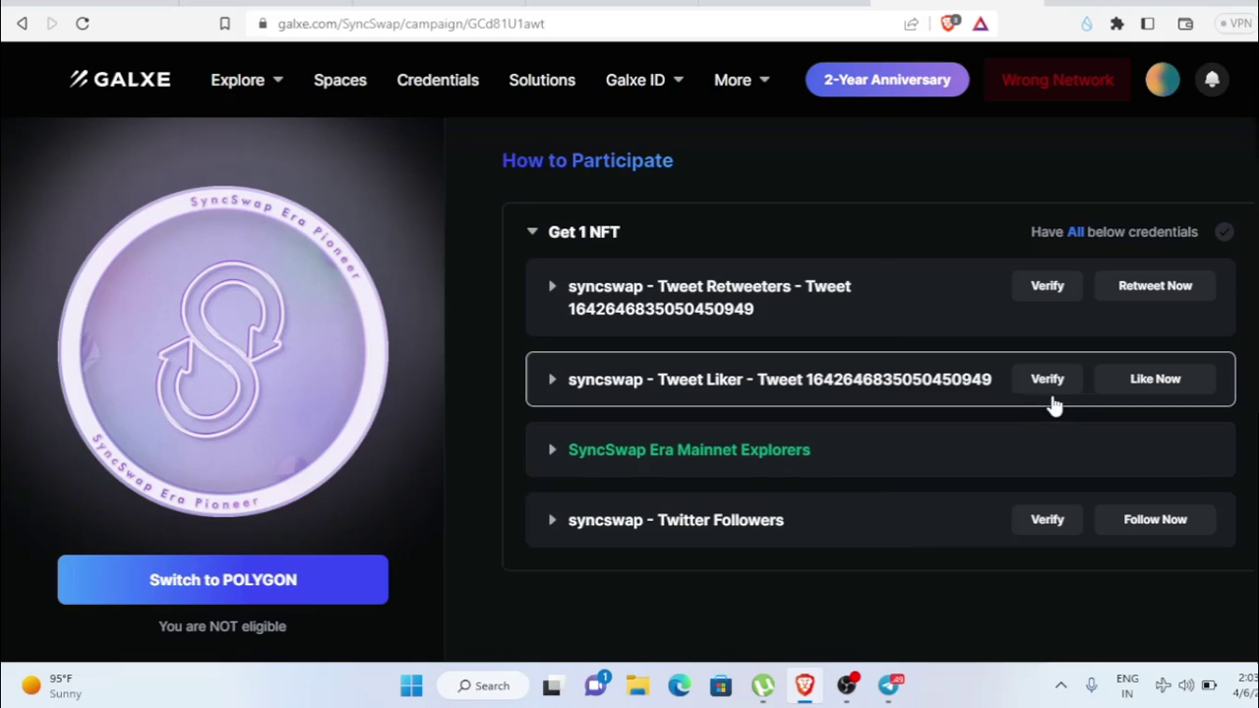
left_click(1052, 390)
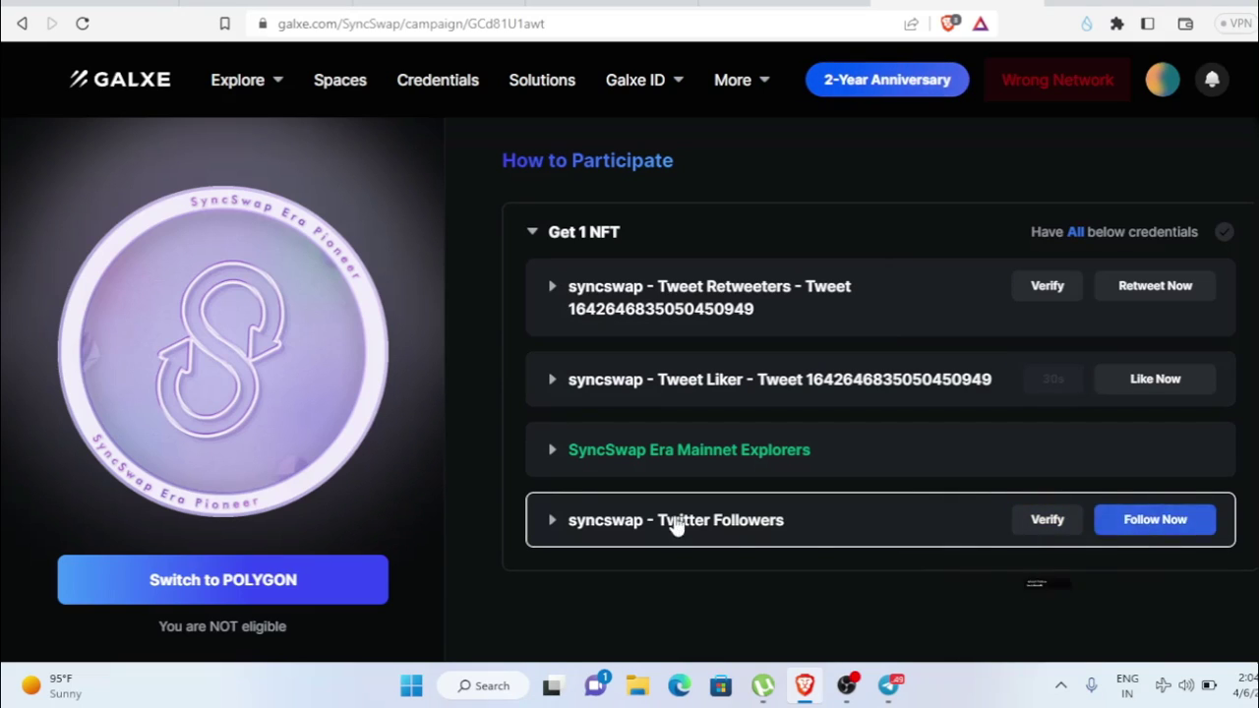
left_click(1121, 526)
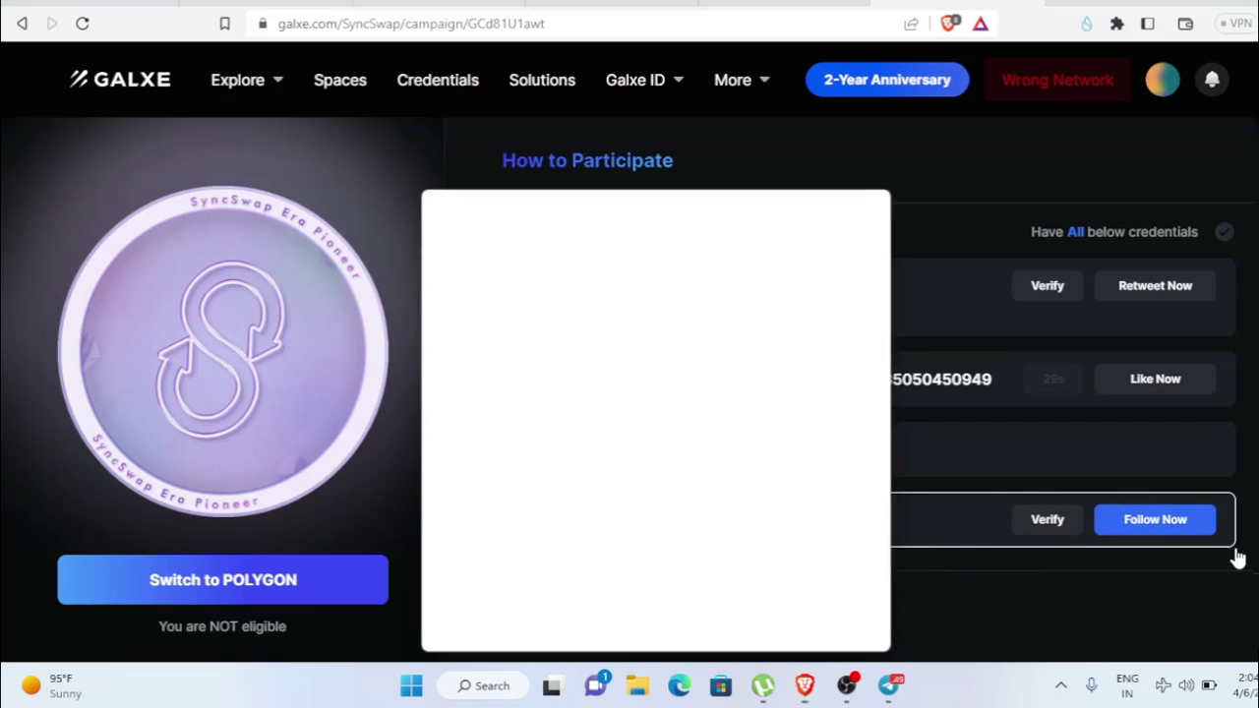
left_click(1158, 526)
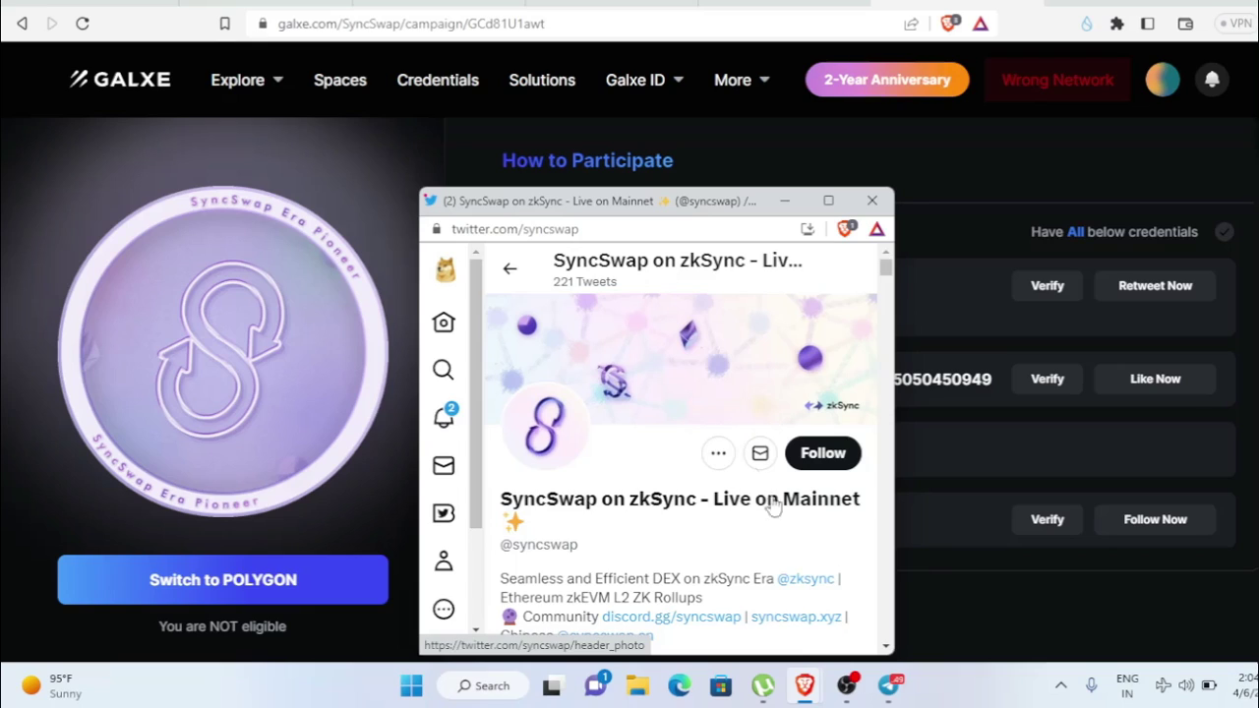
left_click(846, 454)
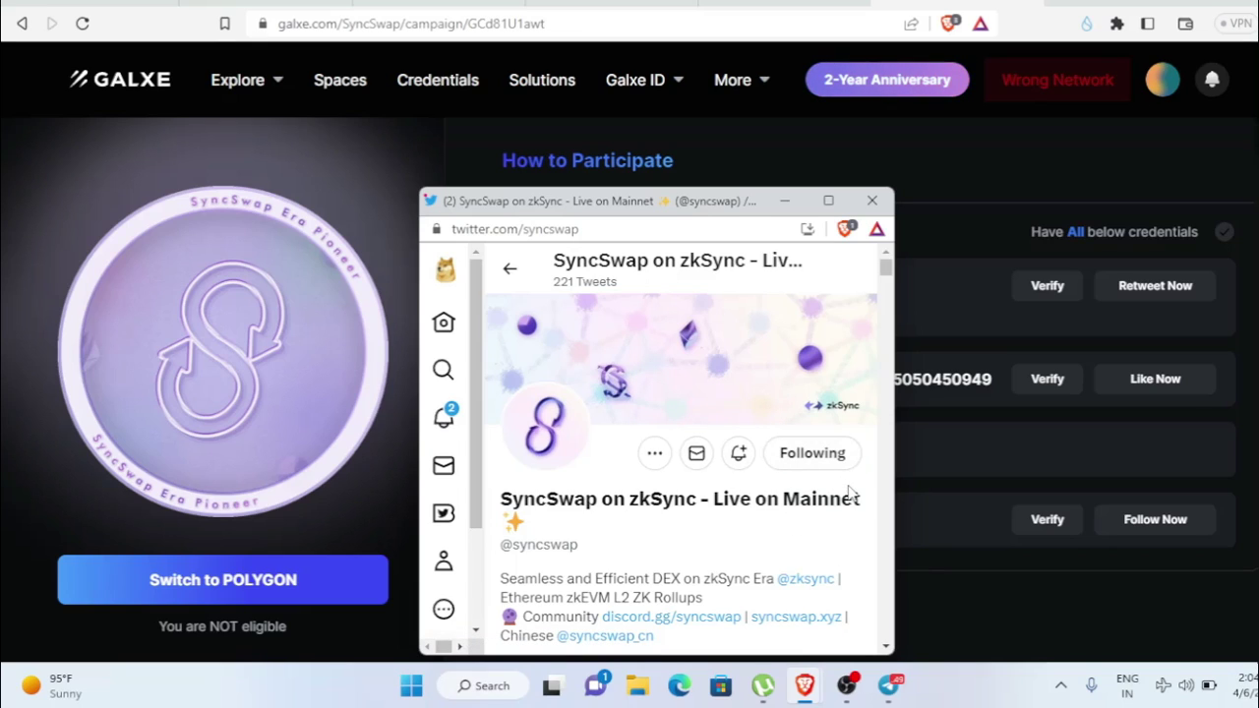